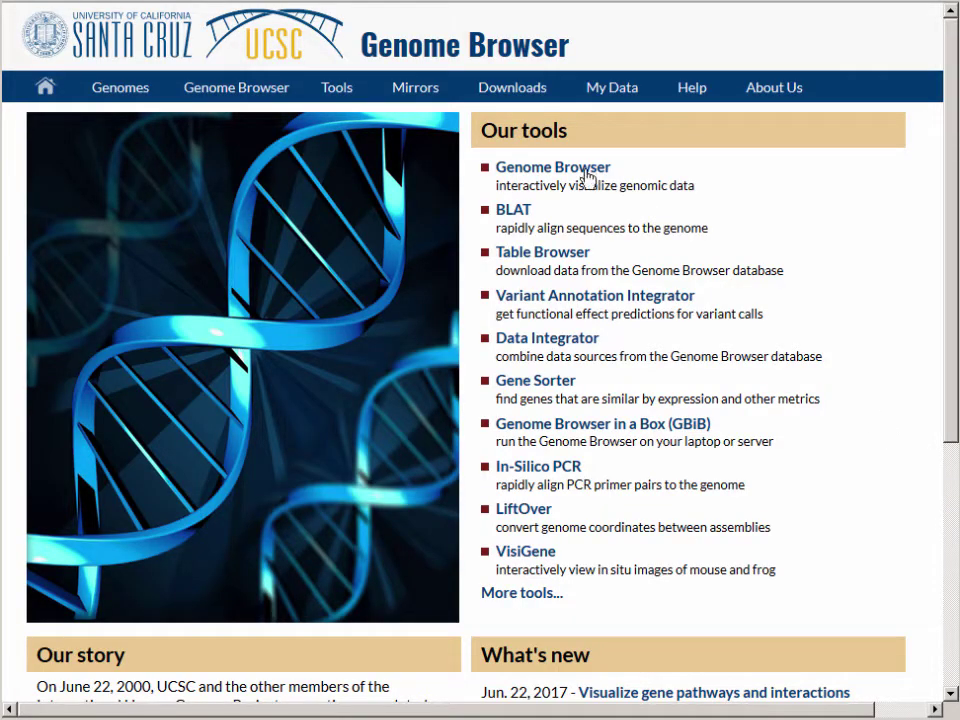
# Step: Reset all Genome Browser user settings to their defaults
pyautogui.click(588, 178)
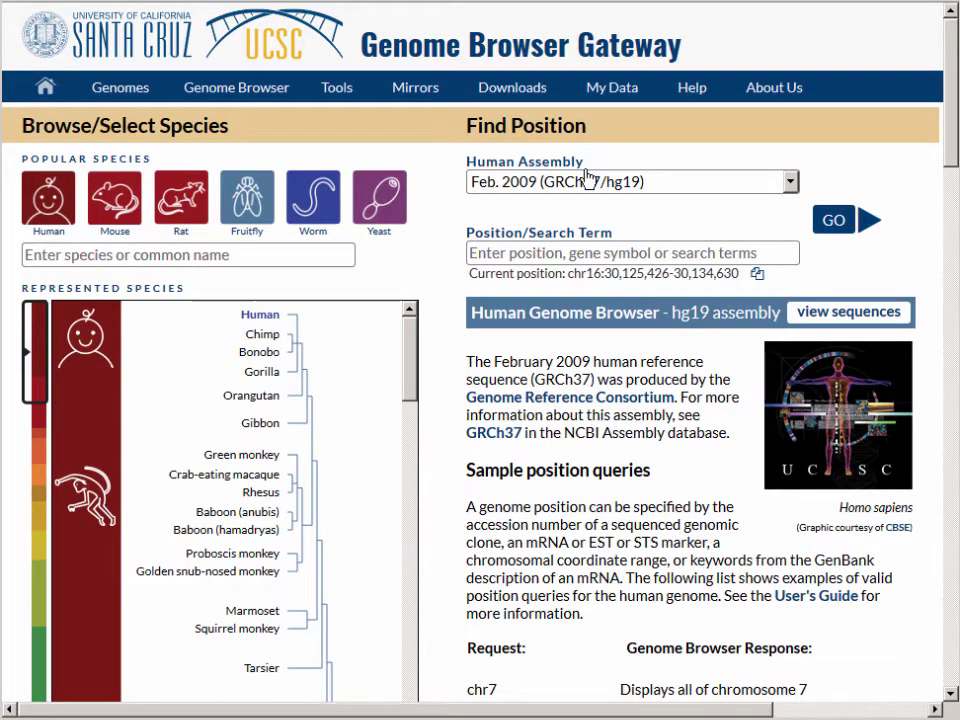
pyautogui.moveTo(268, 86)
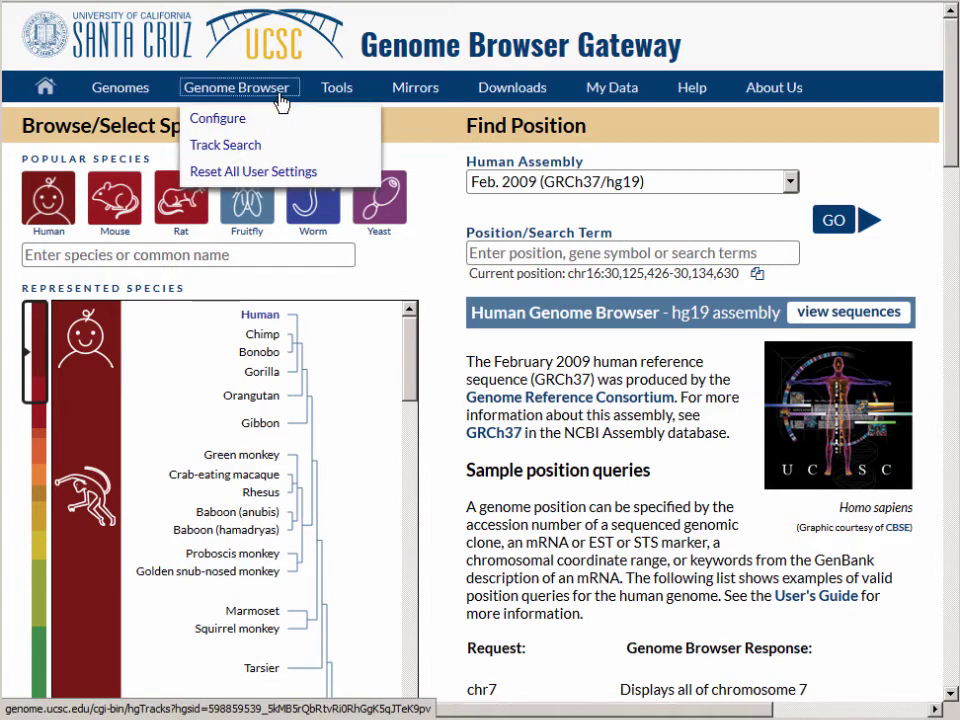
pyautogui.click(272, 176)
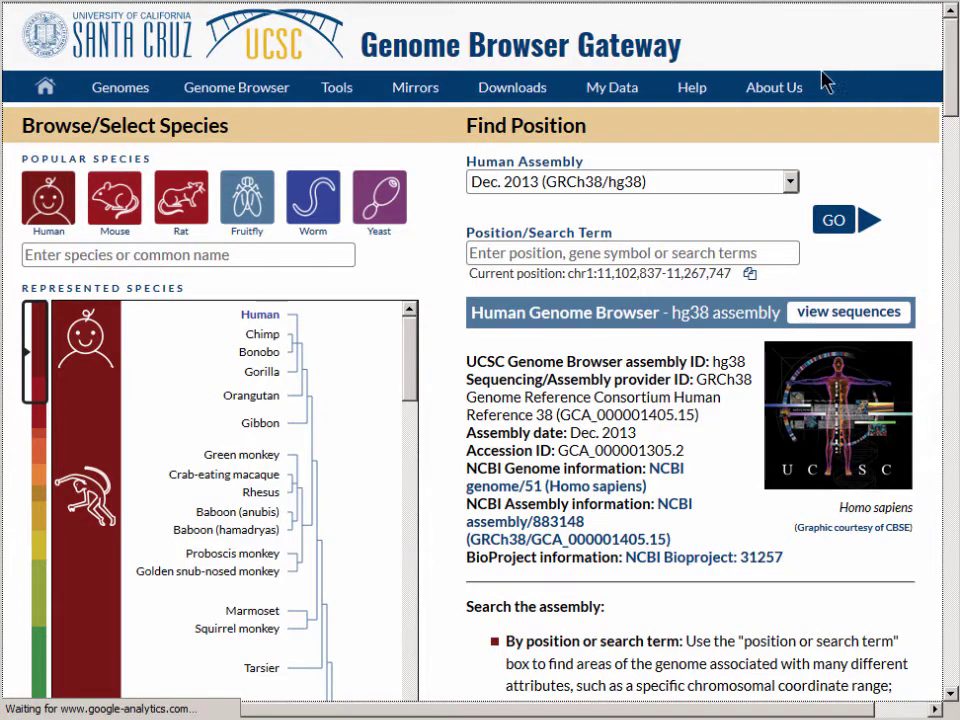
# Step: Open the human Feb. 2009 (GRCh37/hg19) assembly in the browser
pyautogui.click(706, 178)
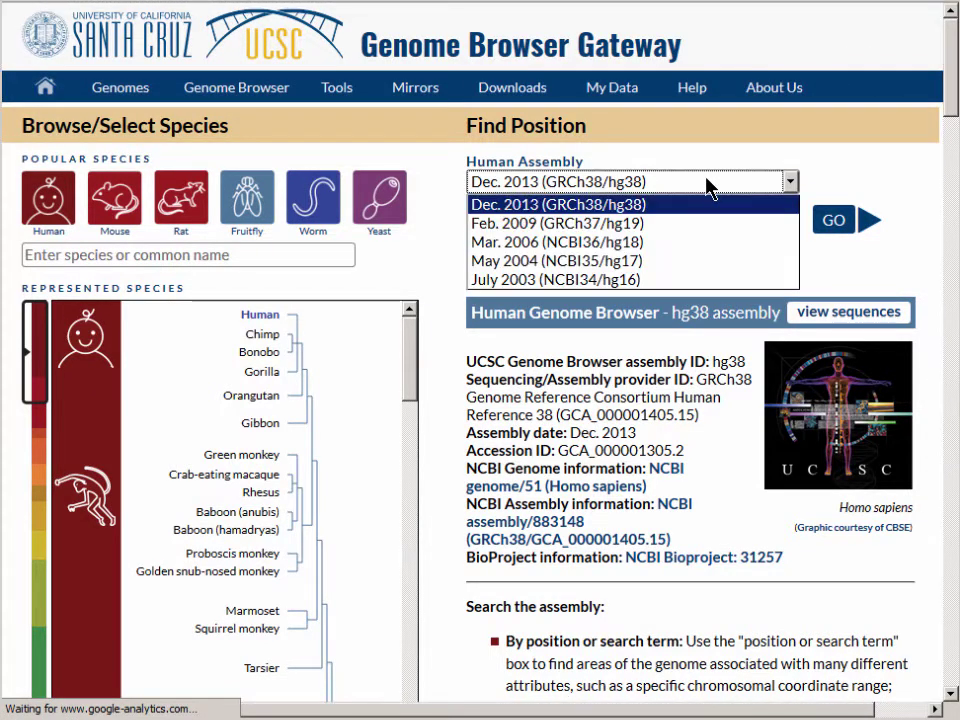
pyautogui.click(704, 228)
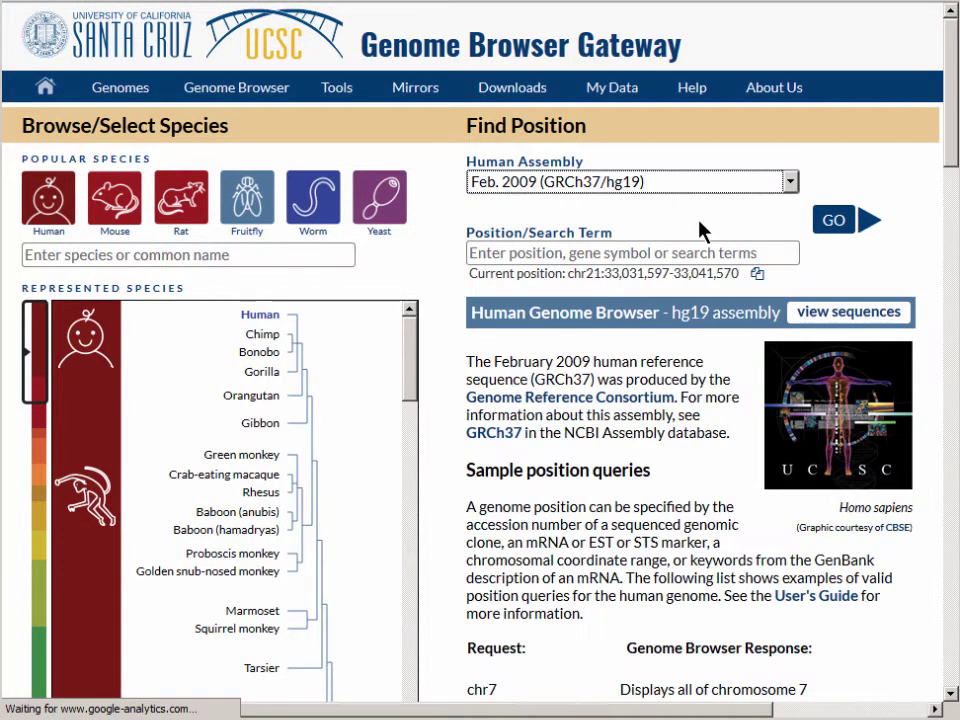
pyautogui.click(831, 226)
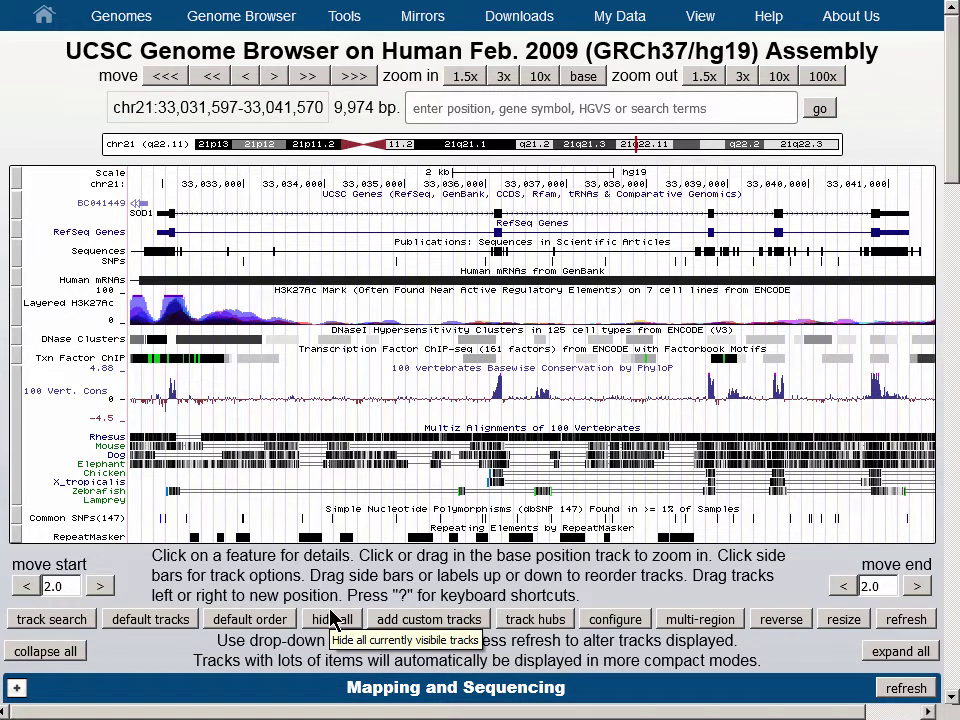
# Step: Hide all tracks, set UCSC Genes to pack, and refresh the display
pyautogui.click(335, 620)
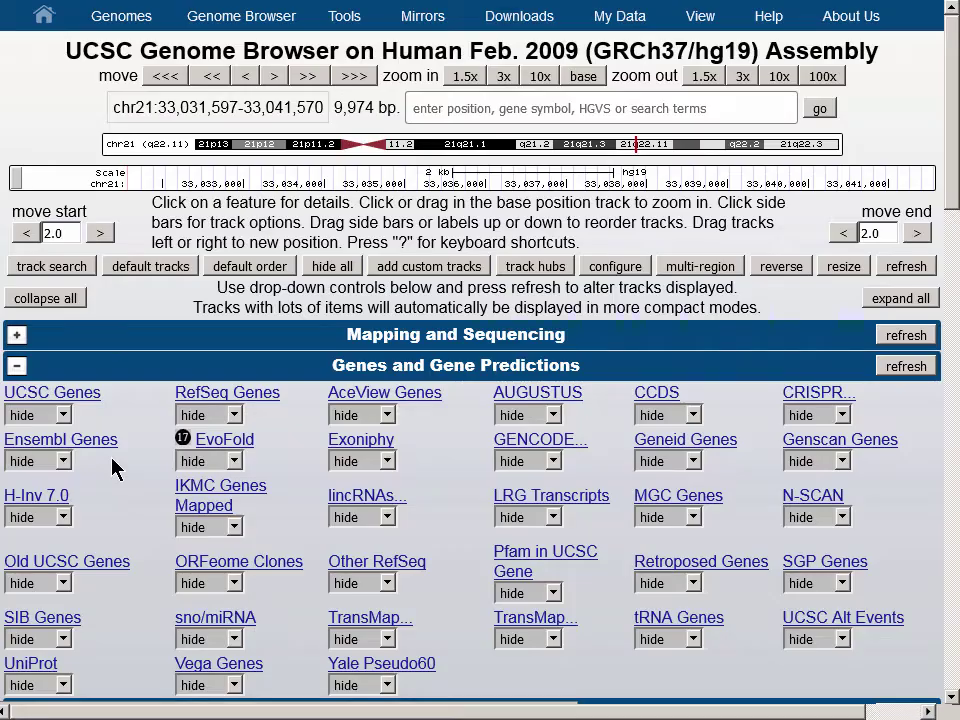
pyautogui.click(62, 416)
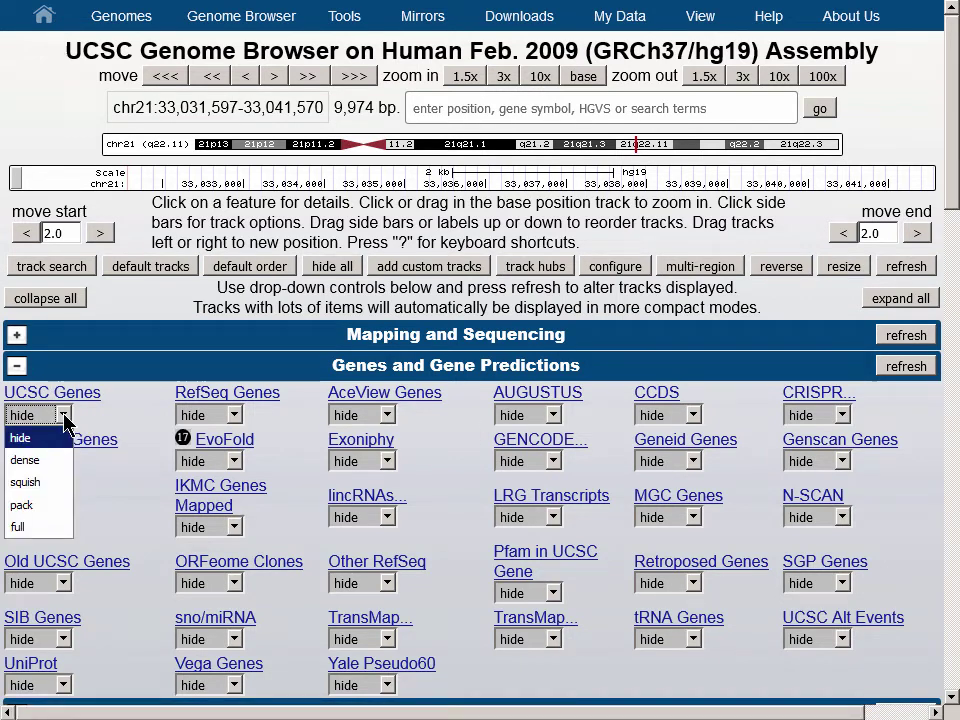
pyautogui.click(47, 506)
pyautogui.click(908, 366)
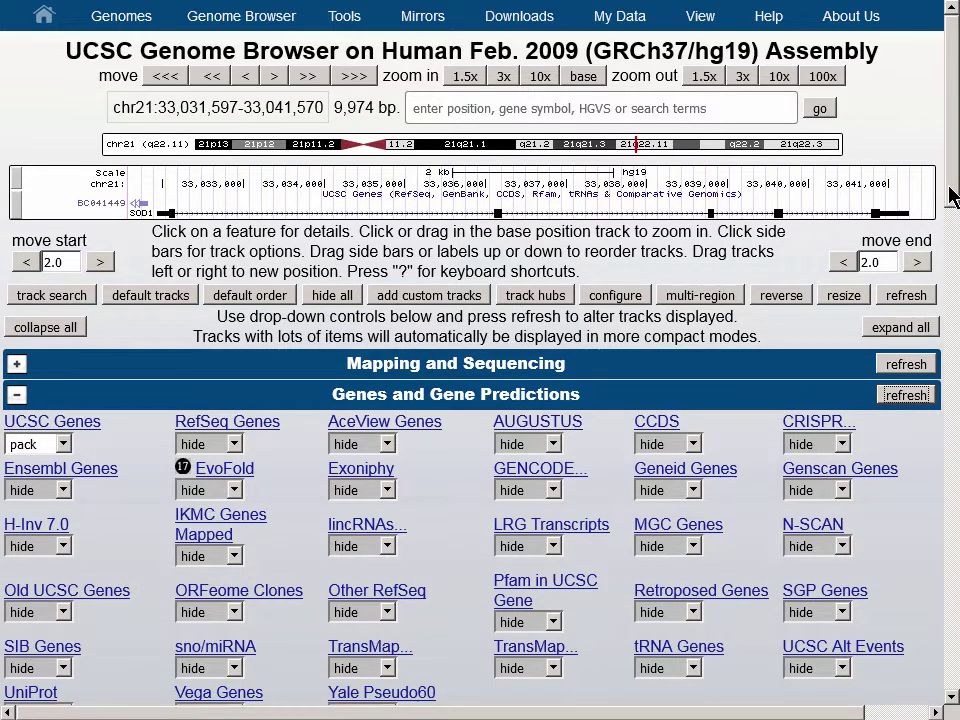
pyautogui.moveTo(950, 195); pyautogui.dragTo(950, 335)
pyautogui.scroll(-5, 607, 433)
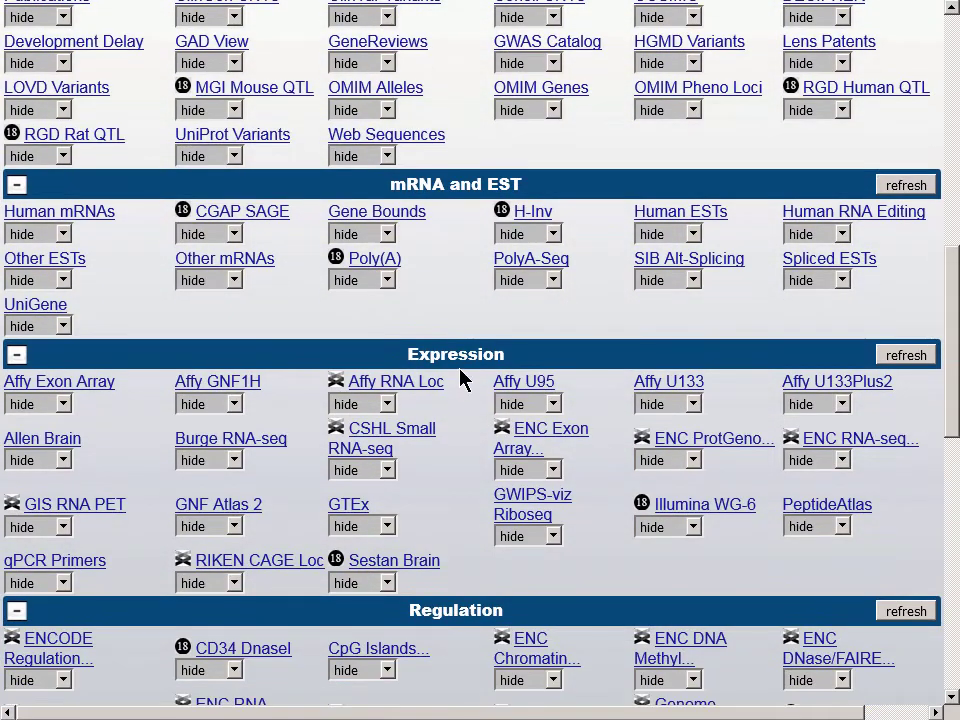
pyautogui.press('ctrl')
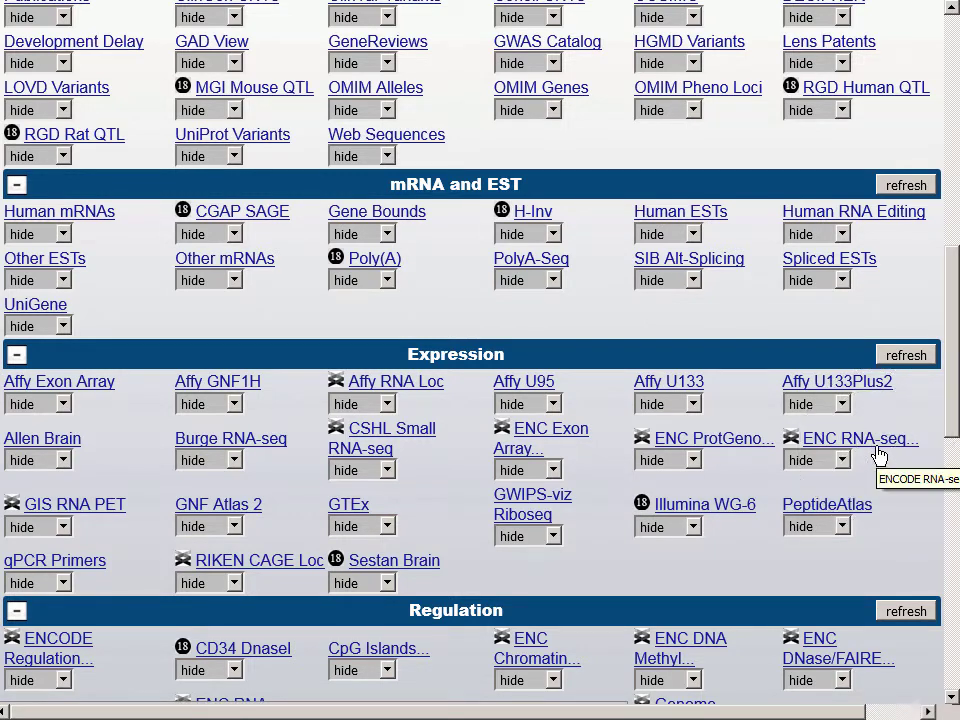
pyautogui.press('ctrl')
# Step: Set the CSHL Long RNA-seq maximum display mode to full
pyautogui.click(870, 441)
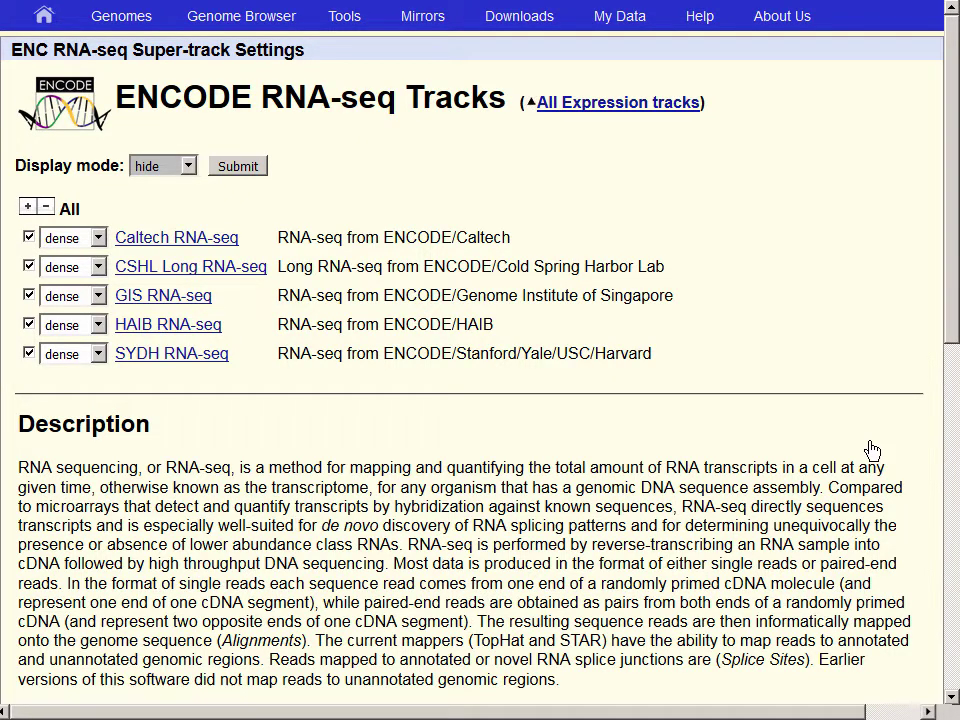
pyautogui.click(262, 277)
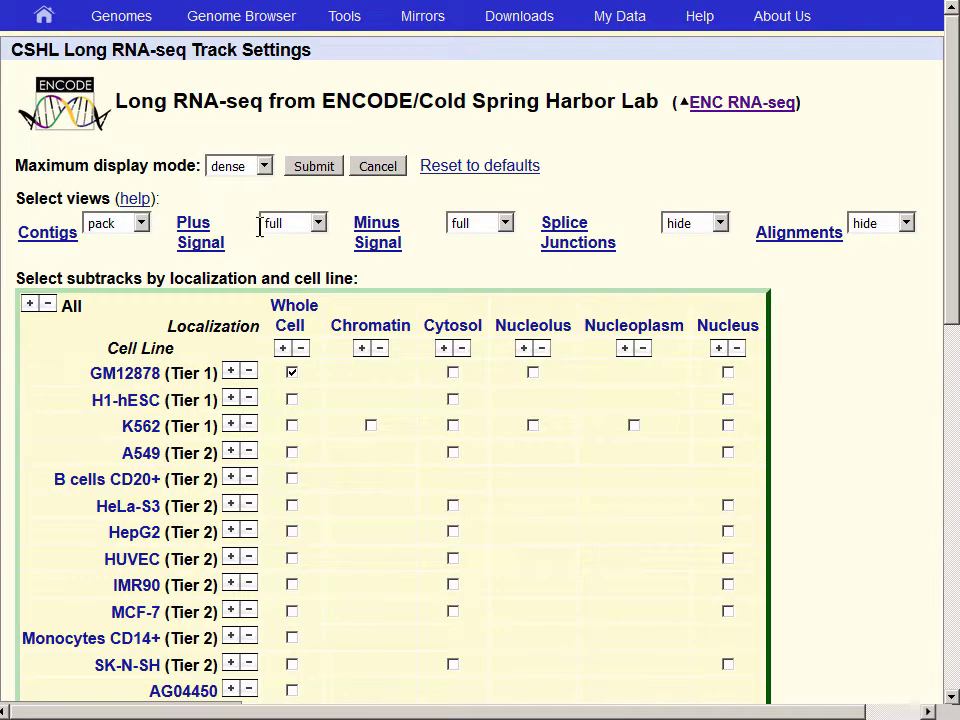
pyautogui.click(259, 168)
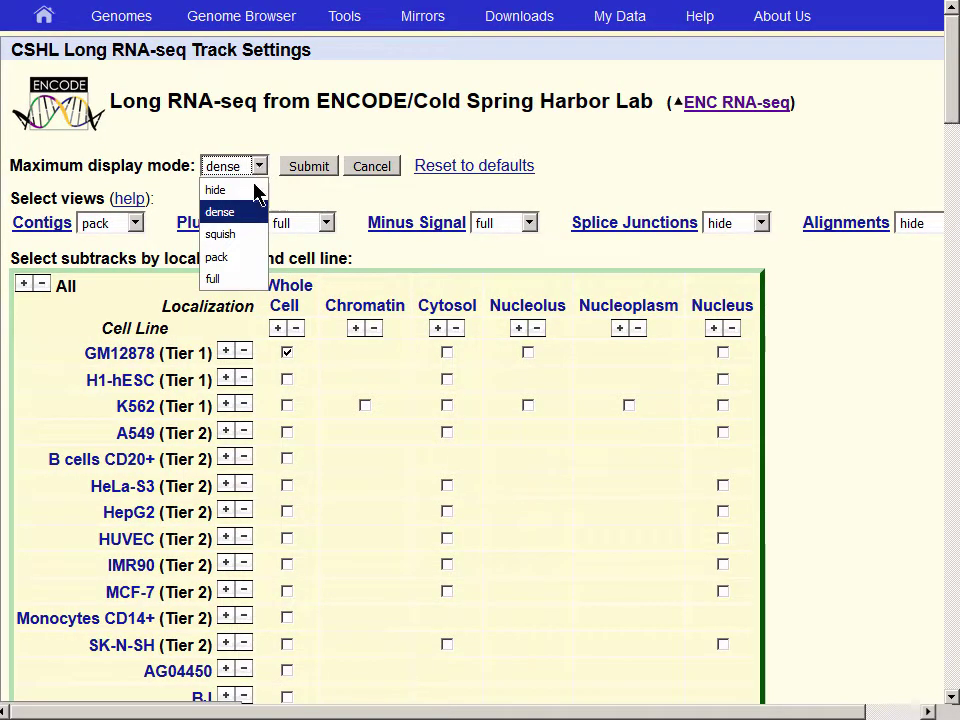
pyautogui.click(237, 283)
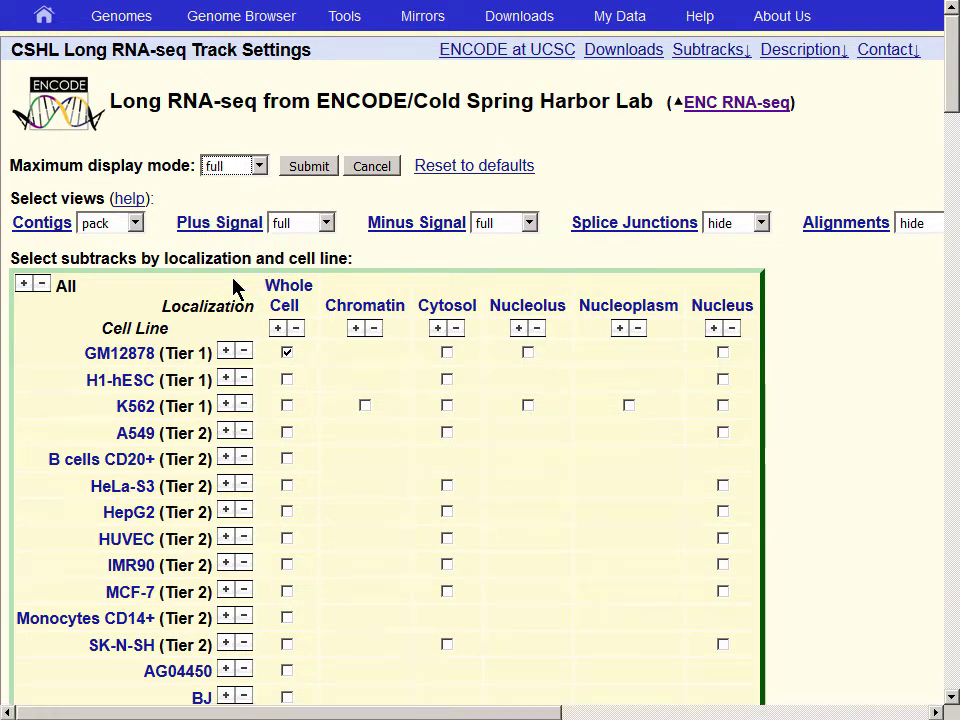
# Step: Deselect all subtracks, then select Whole Cell for GM12878, H1-hESC and A549
pyautogui.click(42, 284)
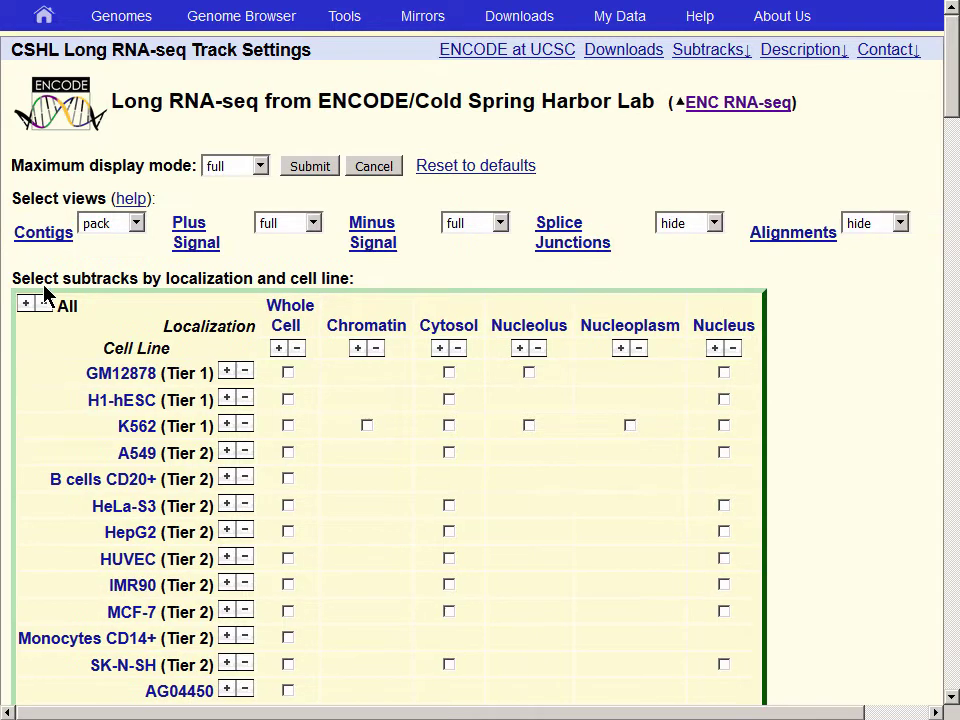
pyautogui.click(289, 372)
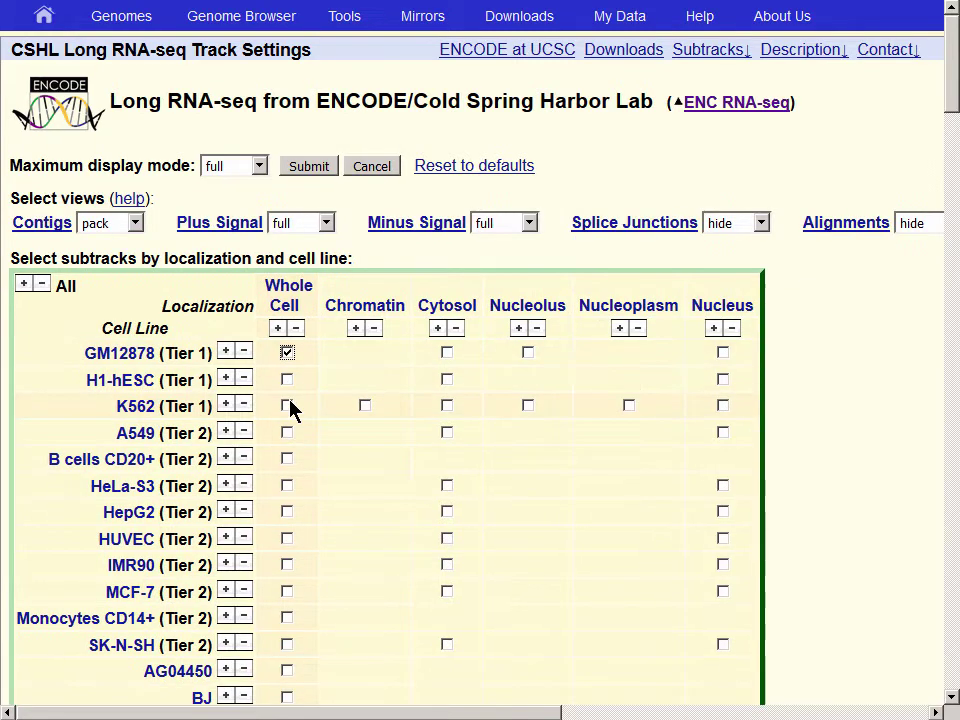
pyautogui.click(287, 380)
pyautogui.click(287, 433)
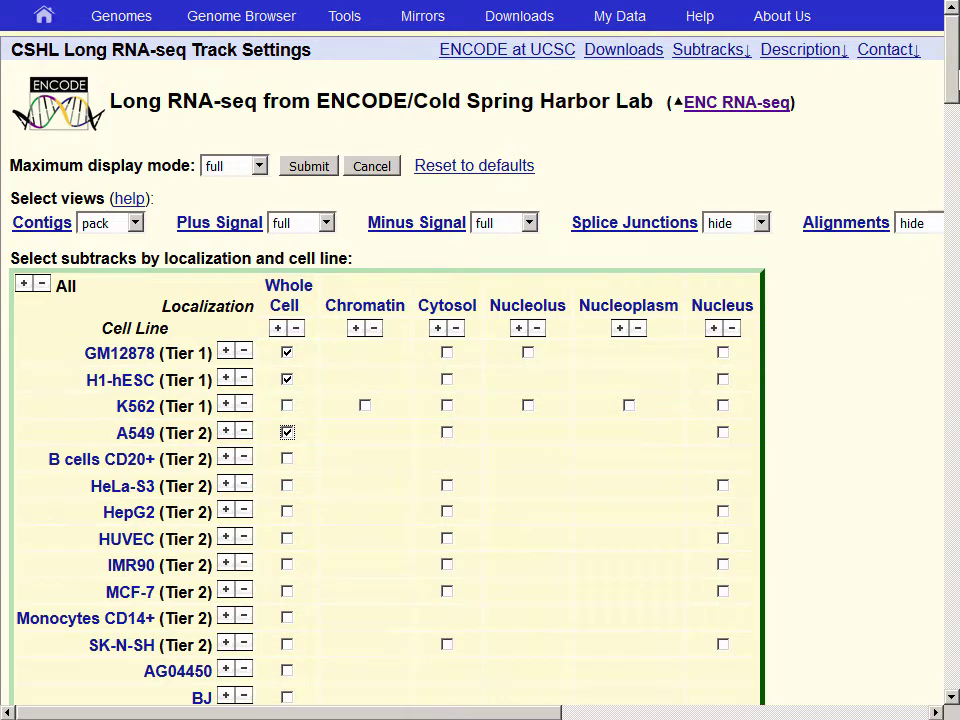
pyautogui.moveTo(952, 88); pyautogui.dragTo(952, 253)
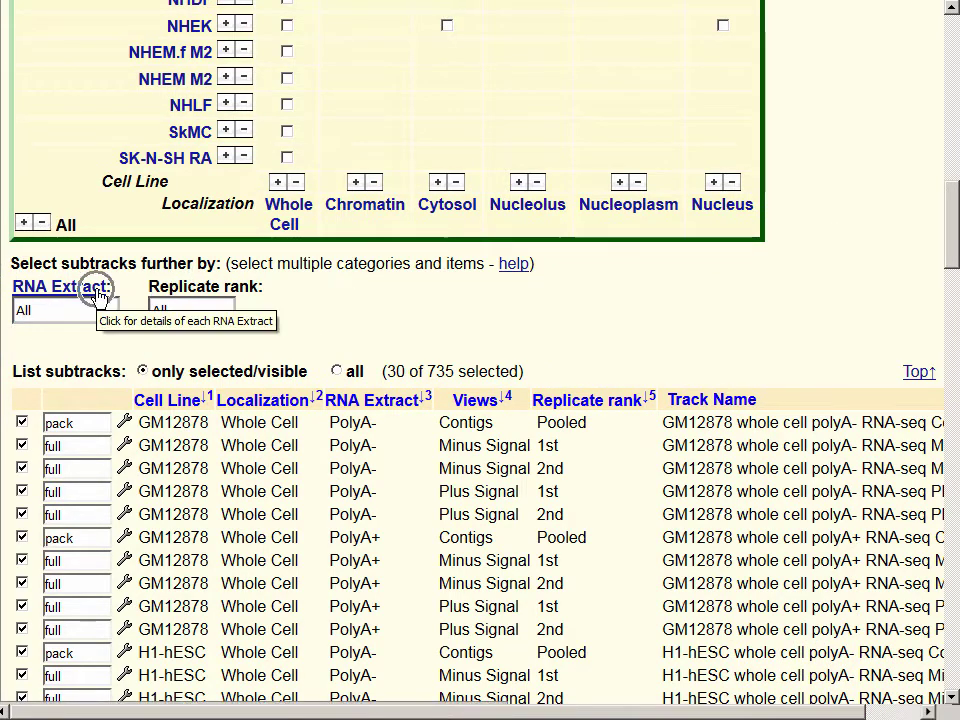
# Step: Filter the subtracks by RNA Extract PolyA+
pyautogui.click(66, 312)
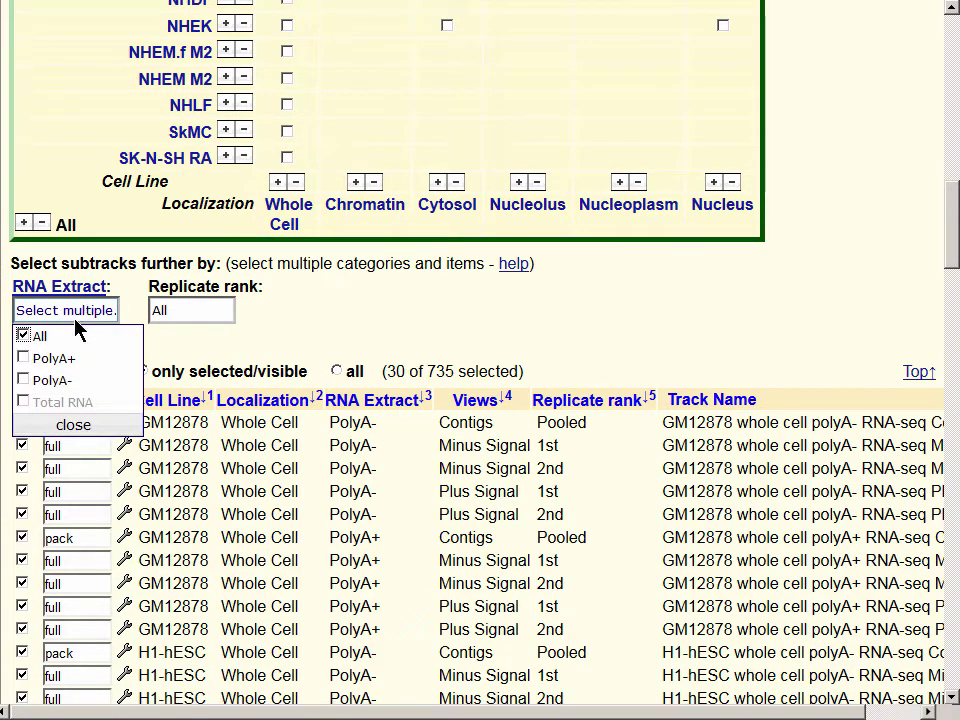
pyautogui.click(24, 358)
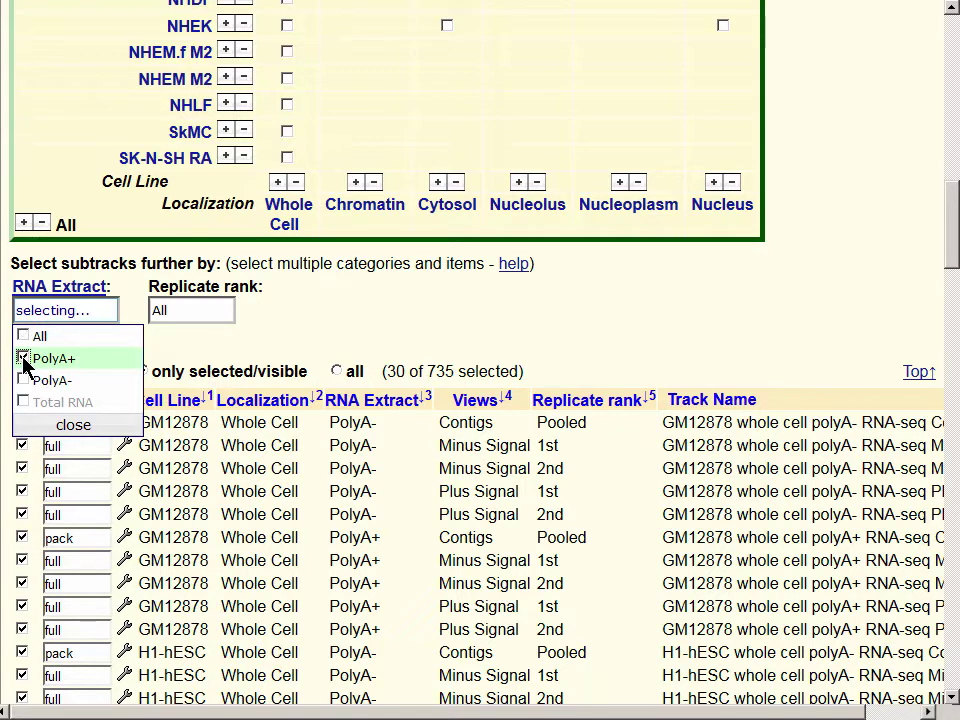
pyautogui.click(72, 426)
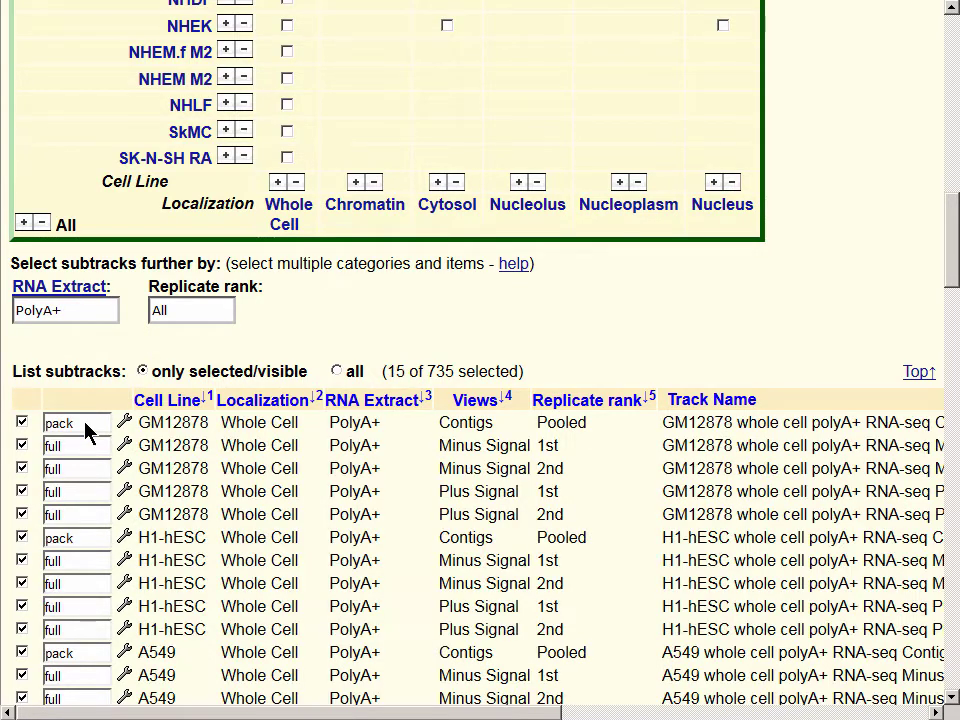
# Step: Untick the GM12878, H1-hESC and A549 Contigs rows, leaving 12 signal tracks selected
pyautogui.click(21, 423)
pyautogui.click(21, 514)
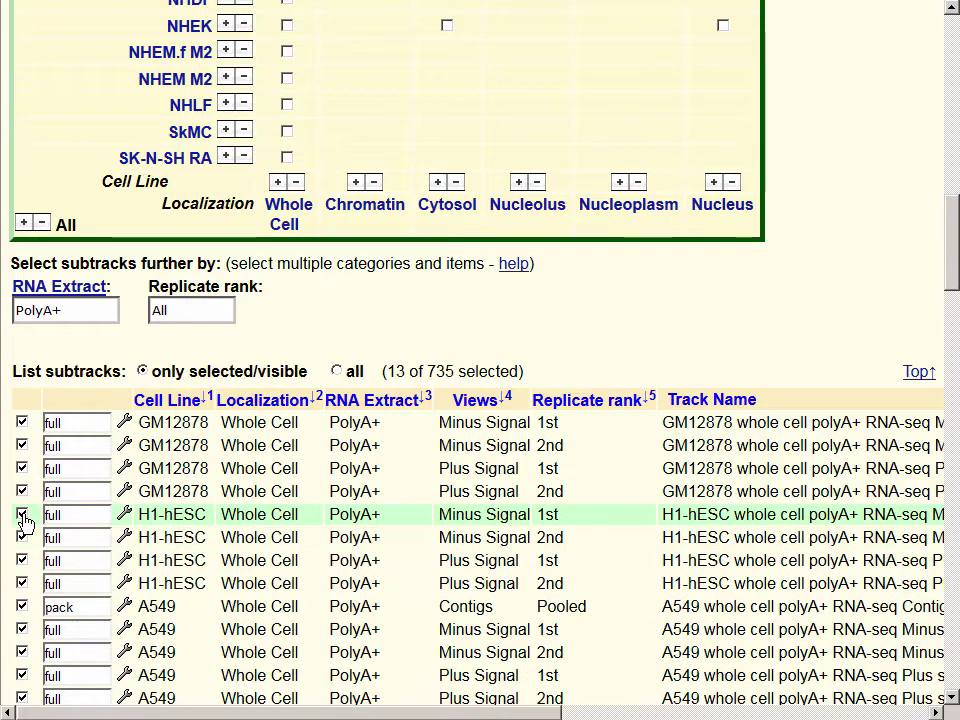
pyautogui.click(21, 607)
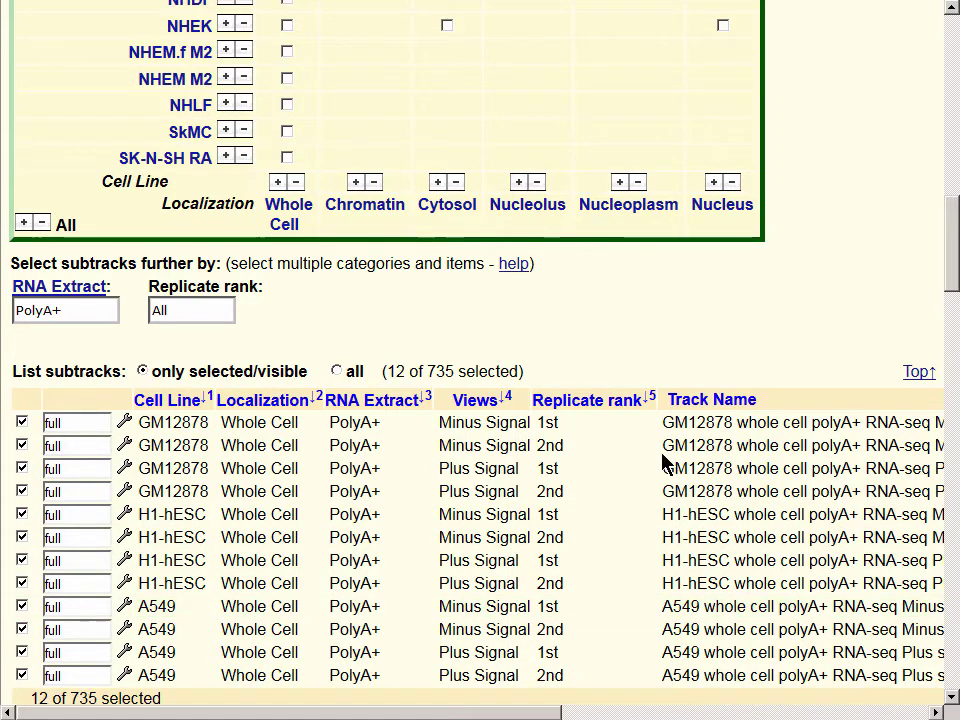
pyautogui.scroll(-3, 664, 461)
pyautogui.scroll(-1, 208, 369)
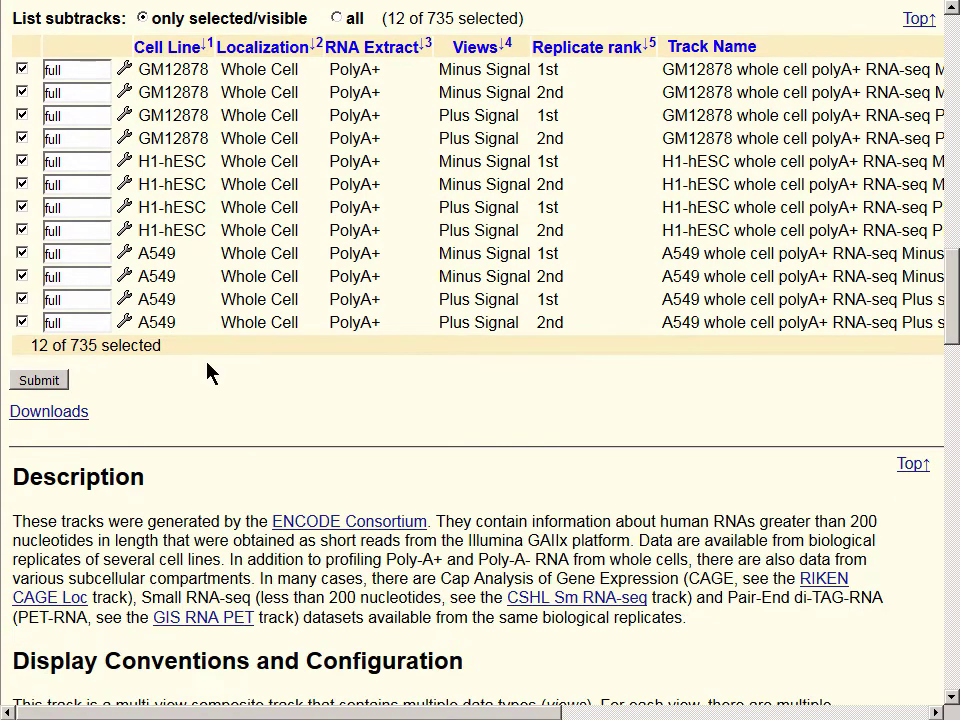
# Step: Submit the selection to draw the 12 PolyA+ signal tracks beneath UCSC Genes
pyautogui.click(59, 382)
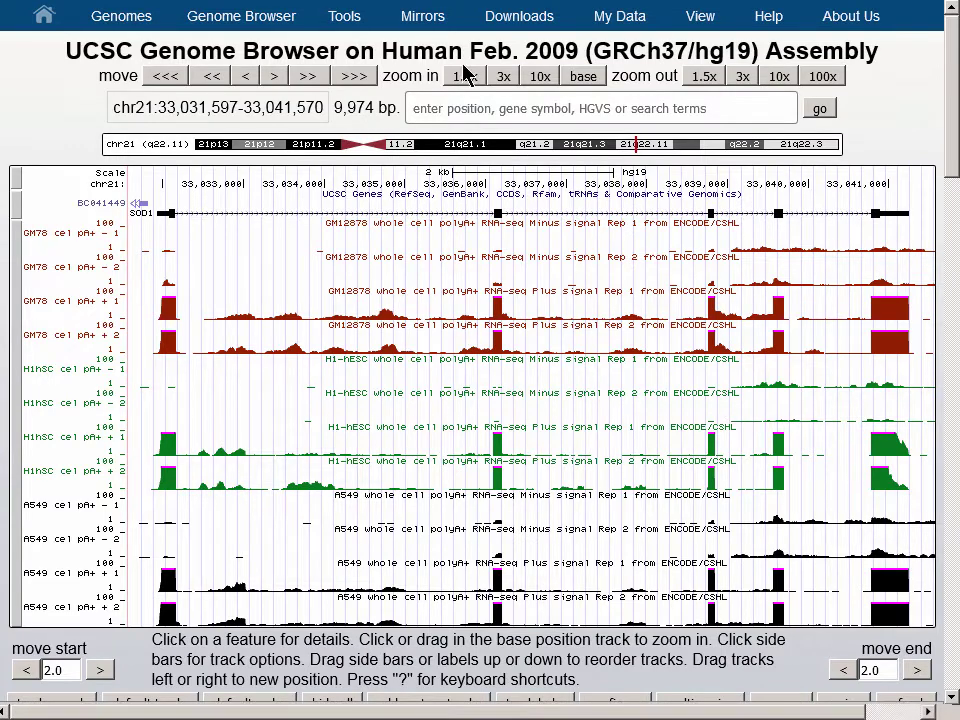
pyautogui.moveTo(345, 31)
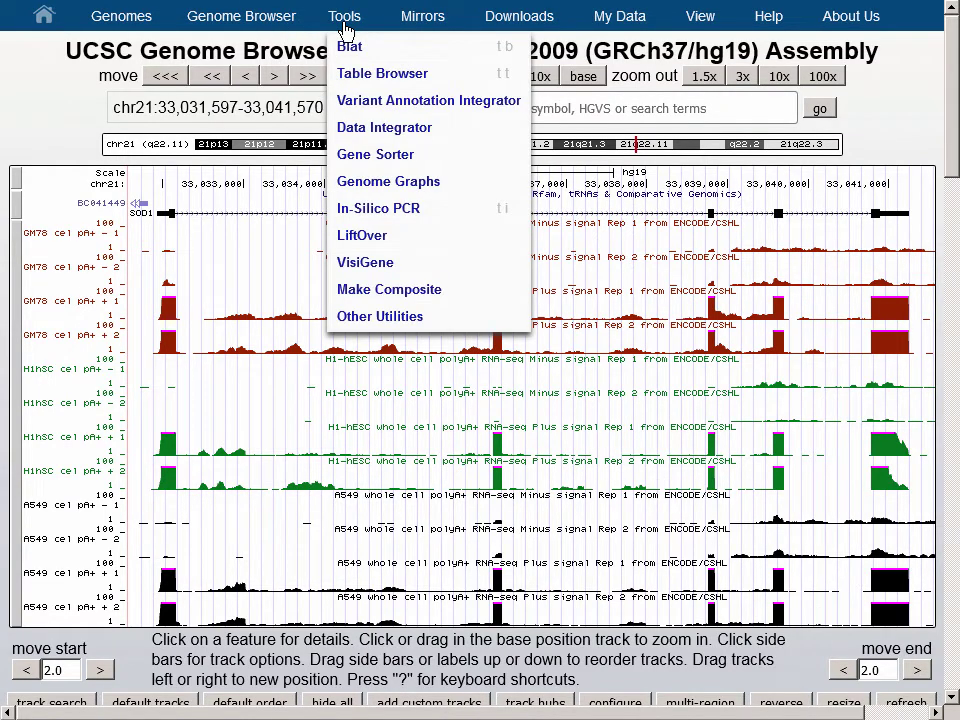
# Step: Choose the knownCanonical table in the Table Browser, with region set to genome
pyautogui.click(358, 75)
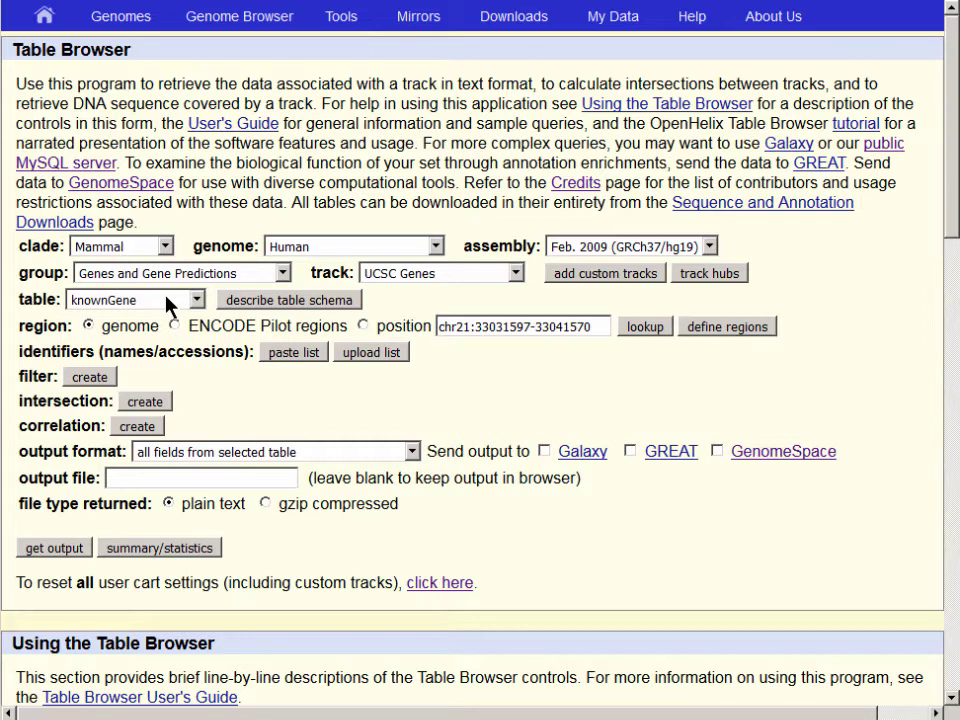
pyautogui.click(197, 300)
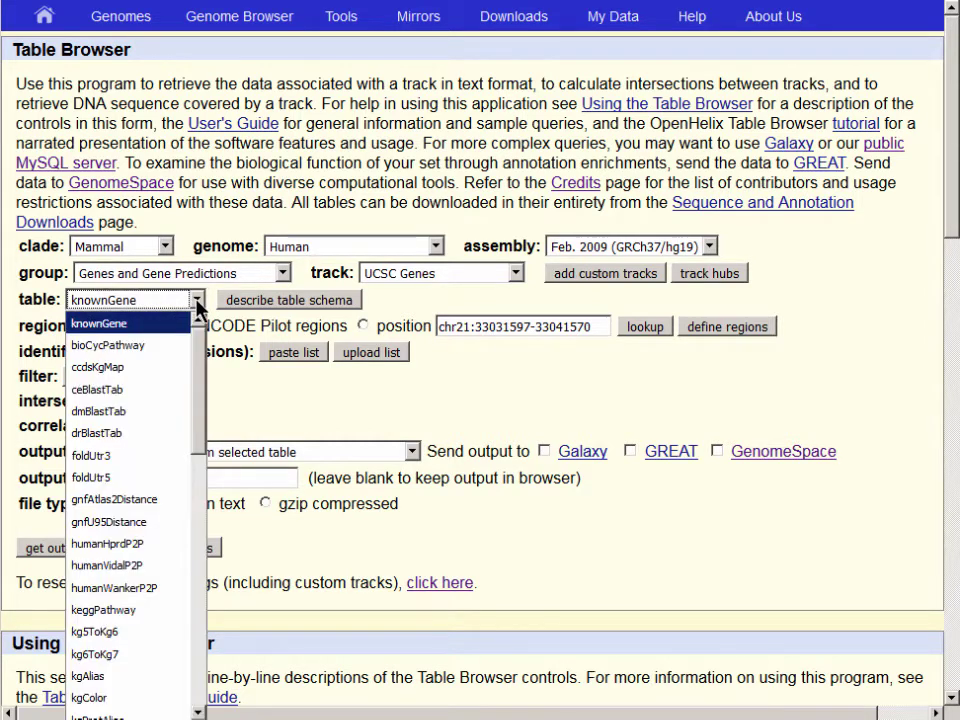
pyautogui.moveTo(203, 345); pyautogui.dragTo(205, 490)
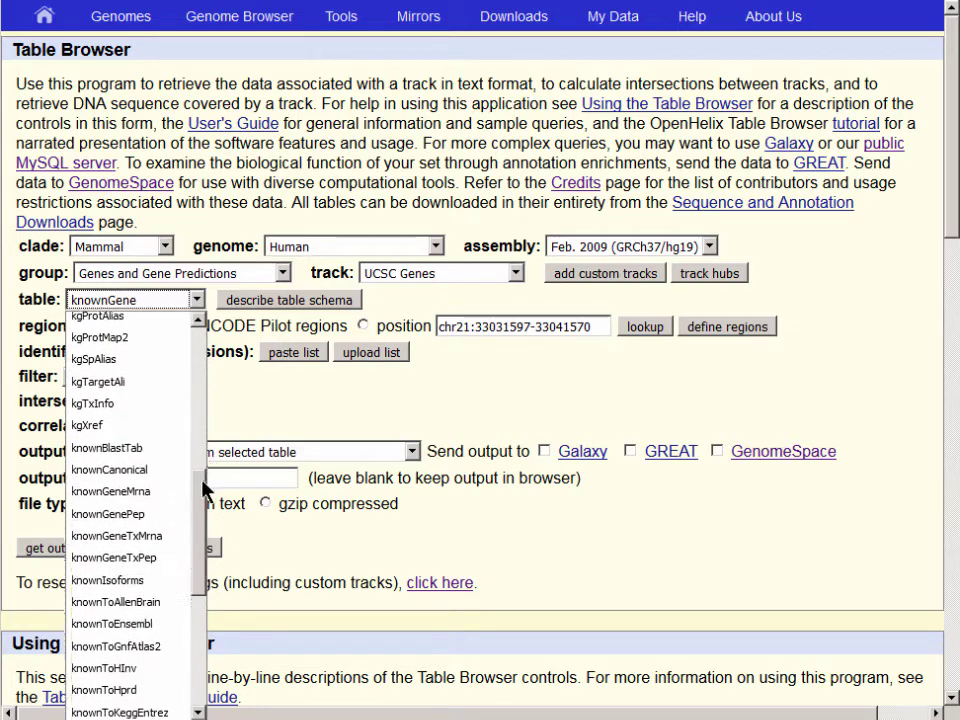
pyautogui.click(151, 467)
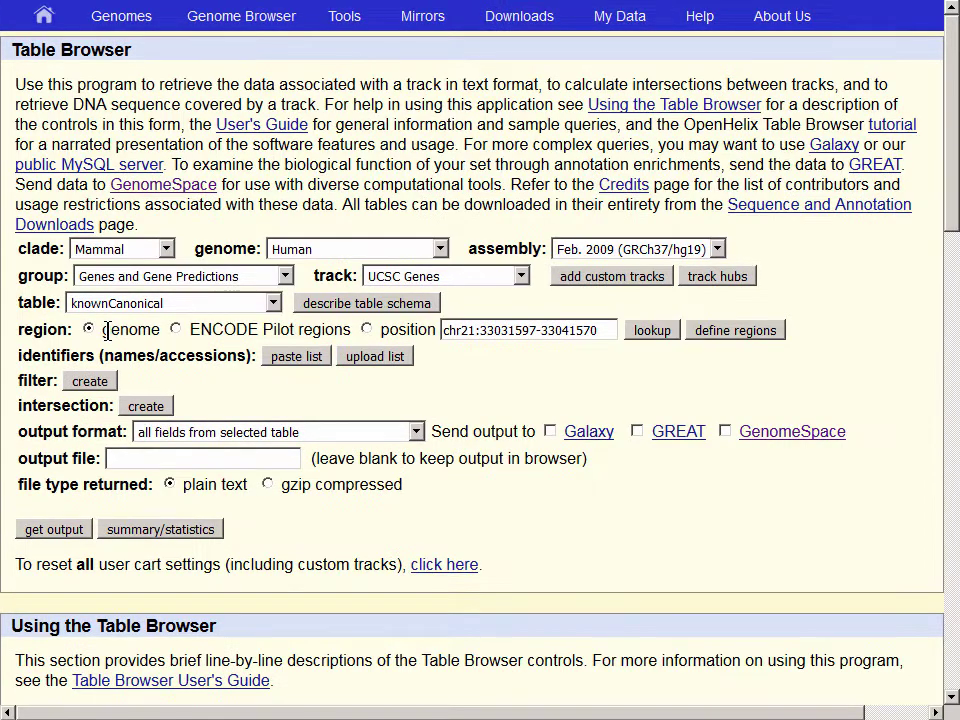
pyautogui.click(107, 331)
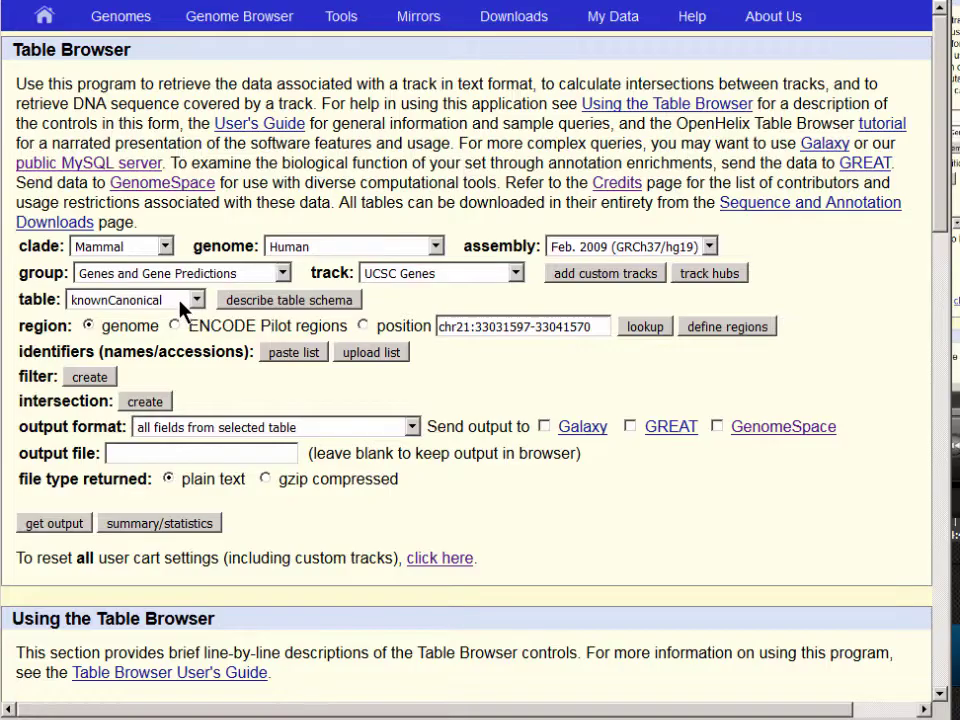
# Step: Start a pasted identifier list with FGF2 and FGFR1 on separate lines
pyautogui.click(297, 356)
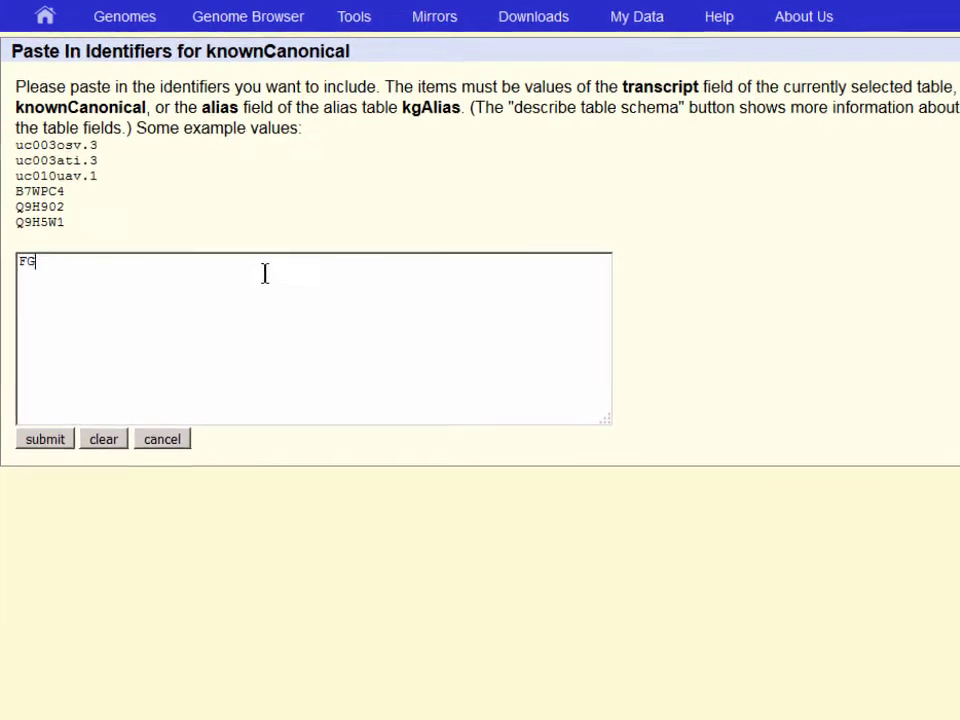
pyautogui.write('F')
pyautogui.press('Return')
pyautogui.write('F')
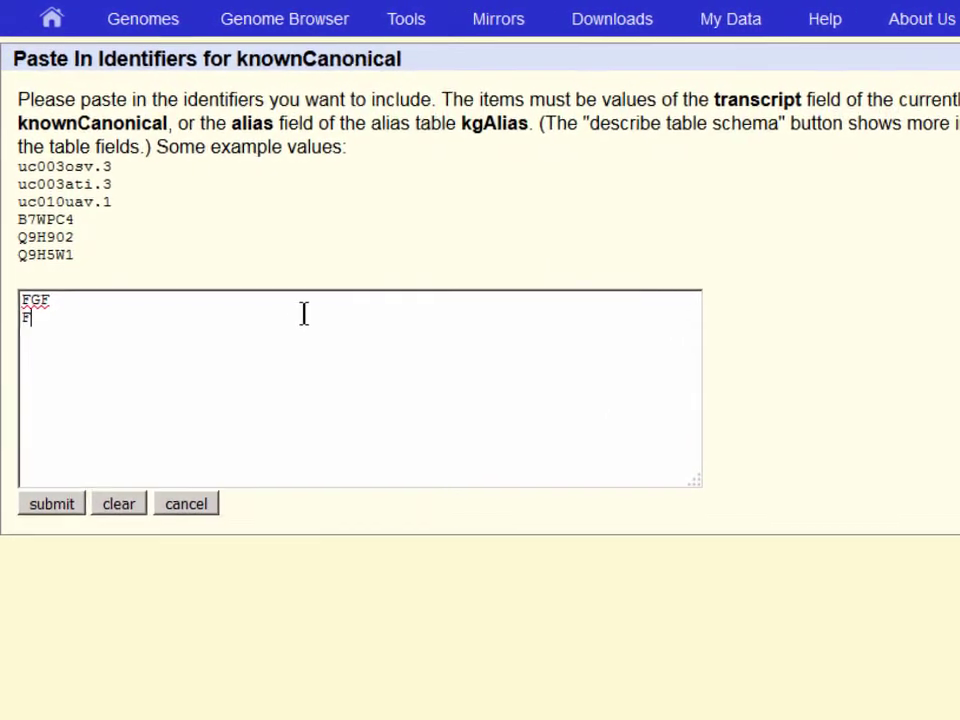
pyautogui.write('GFR')
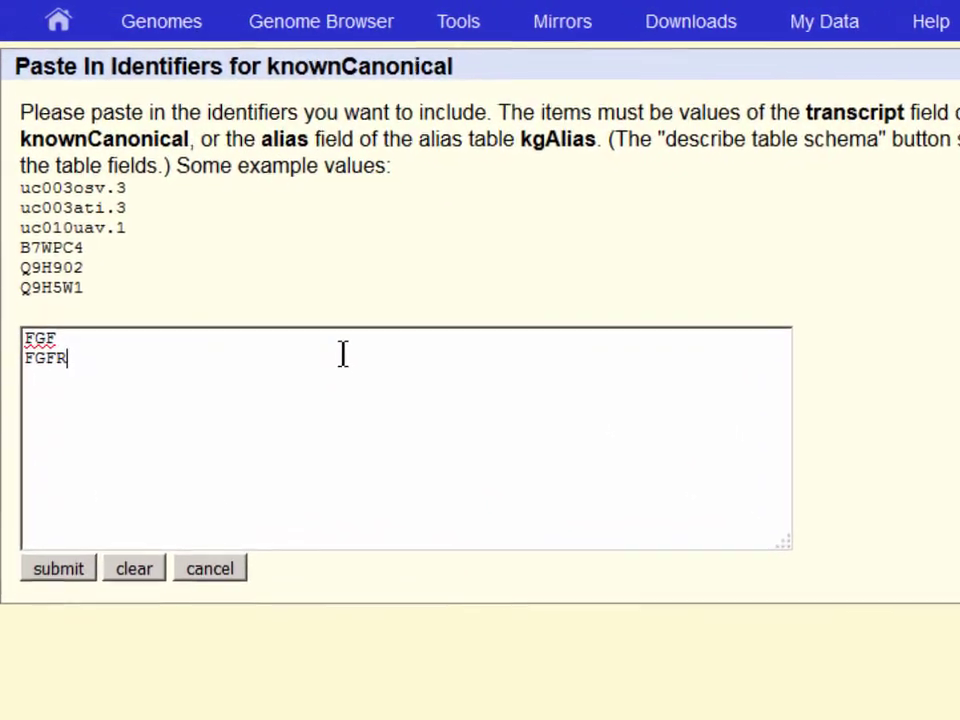
pyautogui.write('1')
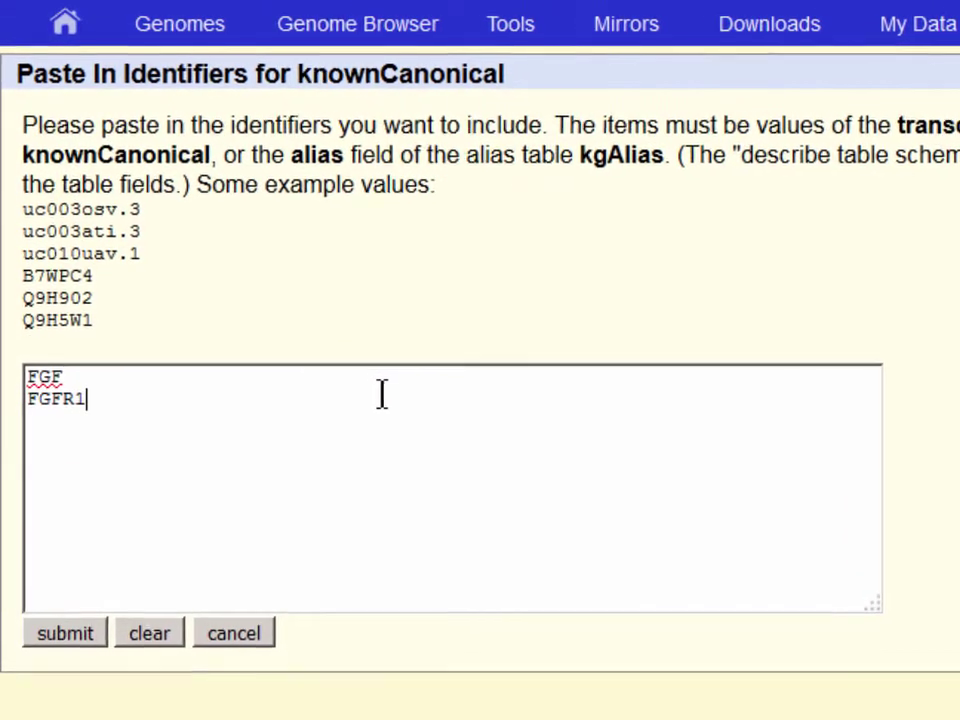
pyautogui.press('Up')
pyautogui.write('2')
pyautogui.press('Down')
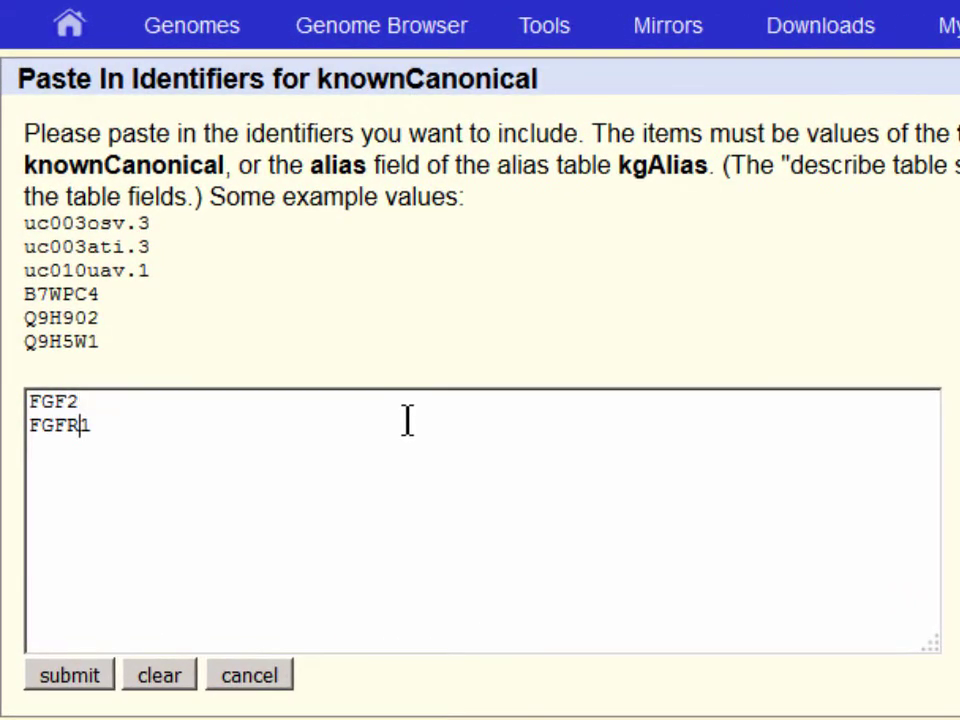
# Step: Add FGFR2, FGFR3 and FGFR4 lines to the list and submit it
pyautogui.hotkey('shift', 'Left')
pyautogui.hotkey('shift', 'Left')
pyautogui.hotkey('shift', 'Left')
pyautogui.hotkey('shift', 'Left')
pyautogui.hotkey('ctrl', 'c')
pyautogui.press('Right')
pyautogui.press('End')
pyautogui.press('Return')
pyautogui.hotkey('ctrl', 'v')
pyautogui.press('Return')
pyautogui.hotkey('ctrl', 'v')
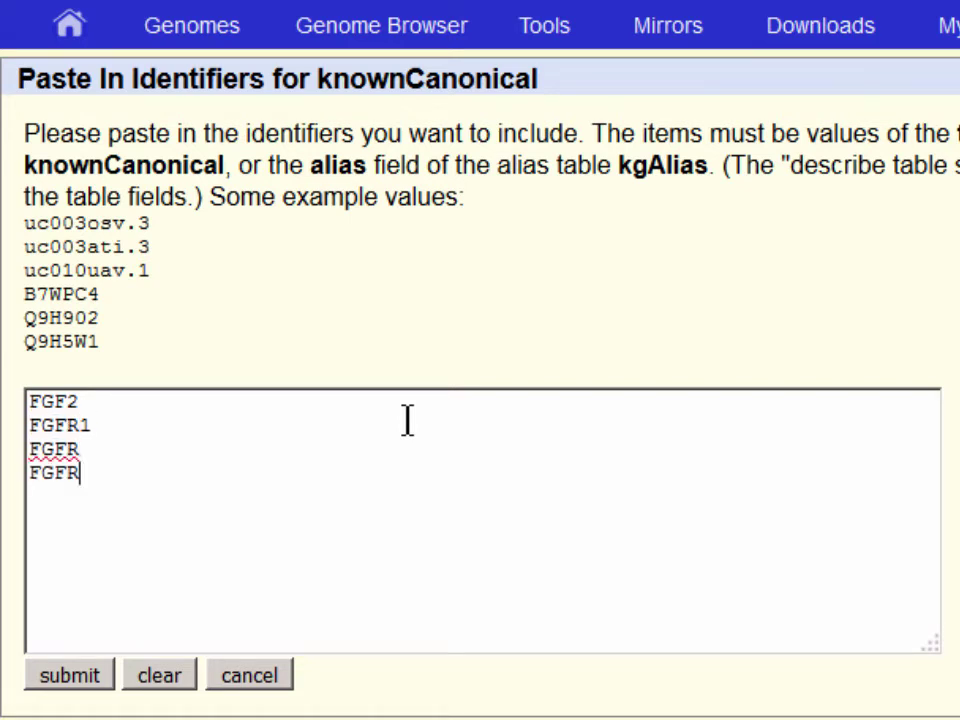
pyautogui.press('Return')
pyautogui.hotkey('ctrl', 'v')
pyautogui.write('4')
pyautogui.press('Up')
pyautogui.write('3')
pyautogui.press('Up')
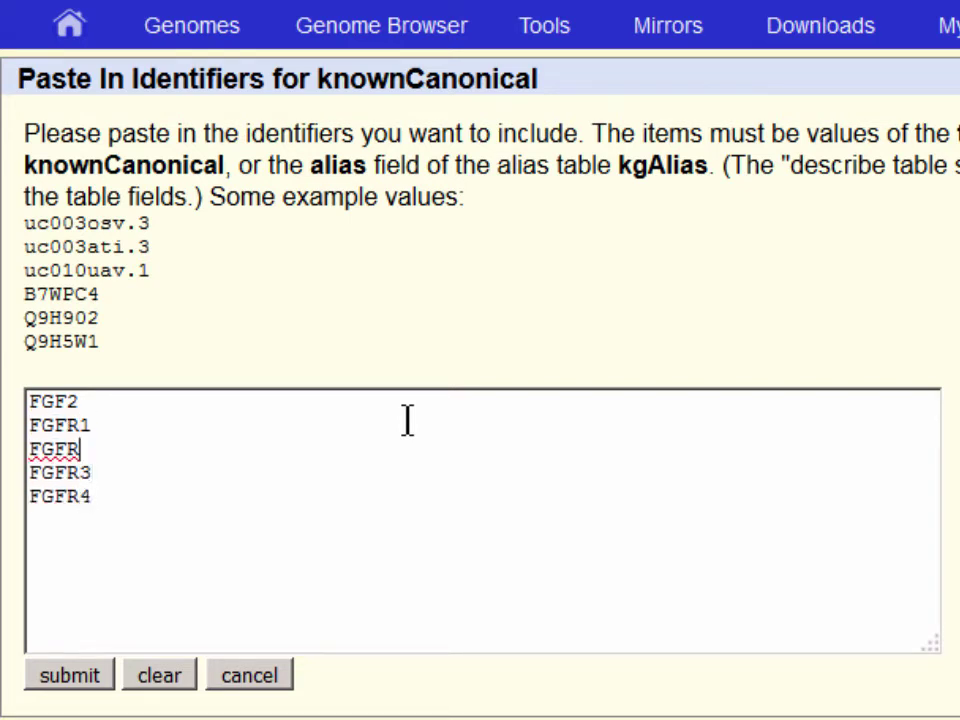
pyautogui.write('2')
pyautogui.press('Up')
pyautogui.click(68, 676)
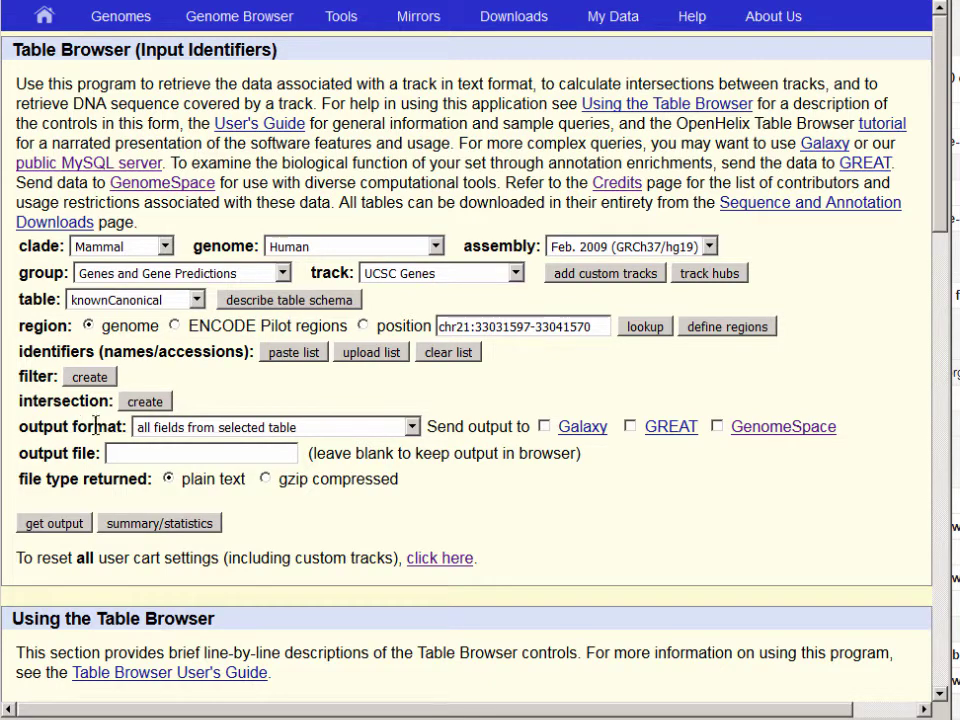
# Step: Set the output format to selected fields from primary and related tables
pyautogui.click(295, 430)
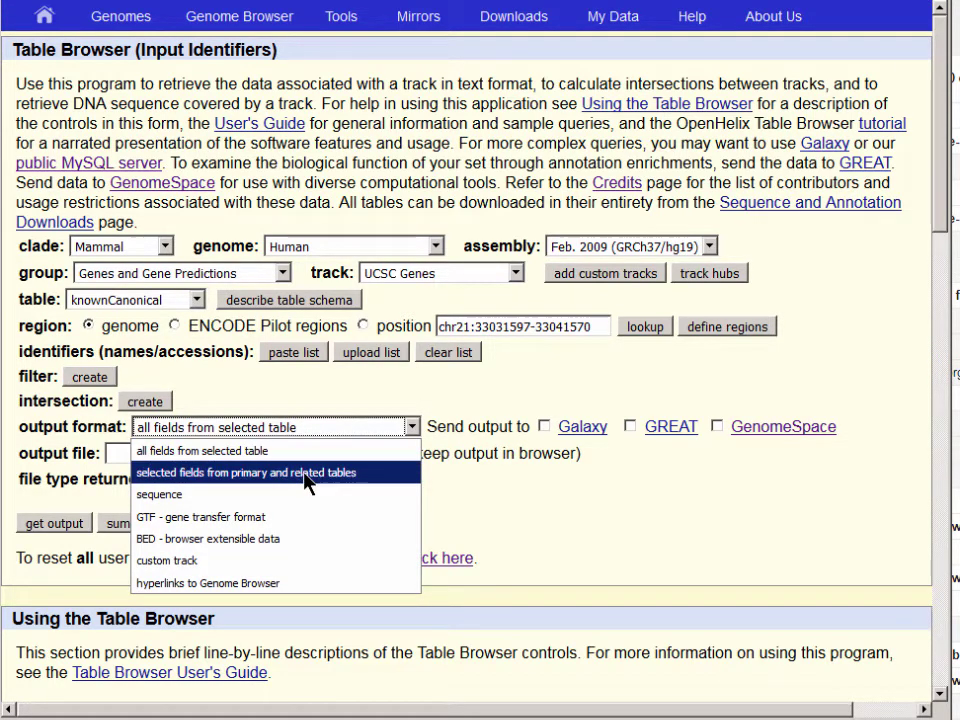
pyautogui.click(304, 473)
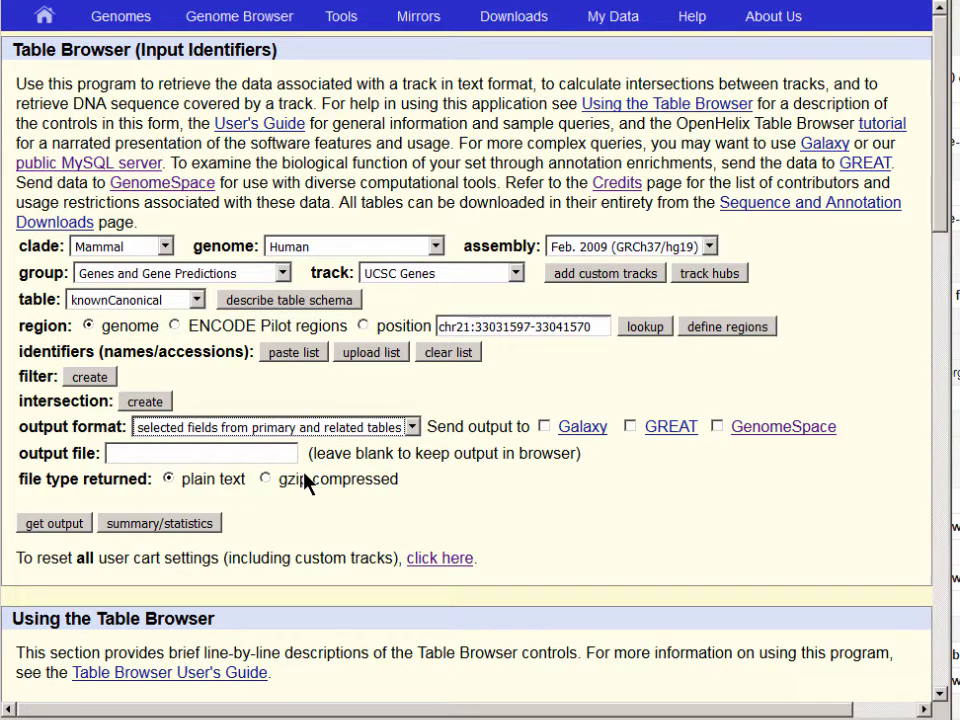
pyautogui.click(76, 527)
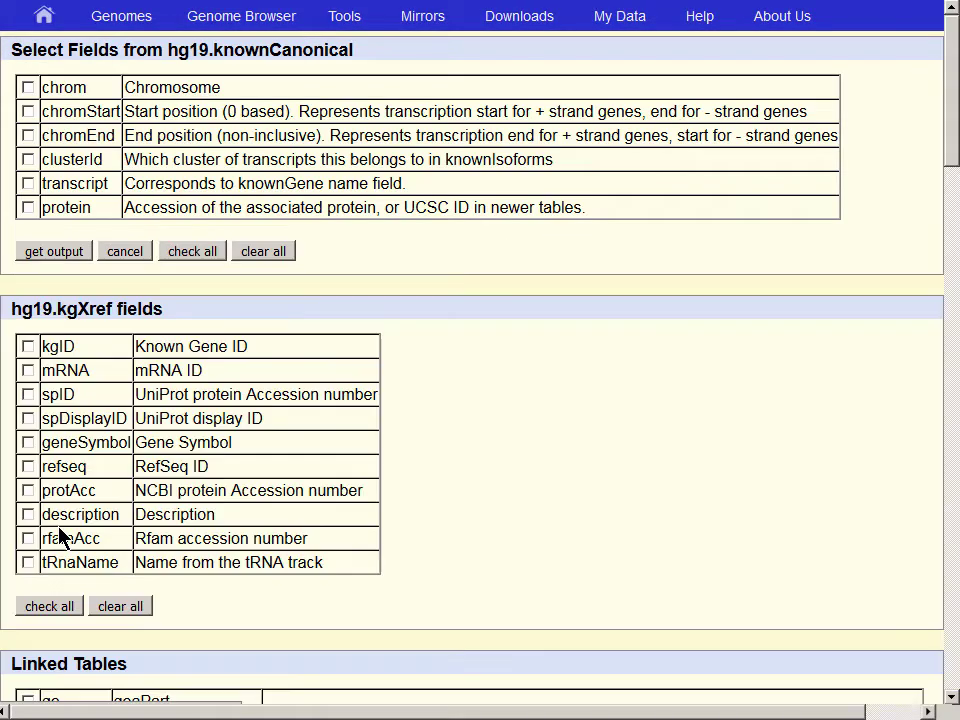
# Step: Tick the chrom, chromStart, chromEnd and geneSymbol fields
pyautogui.click(28, 87)
pyautogui.click(28, 112)
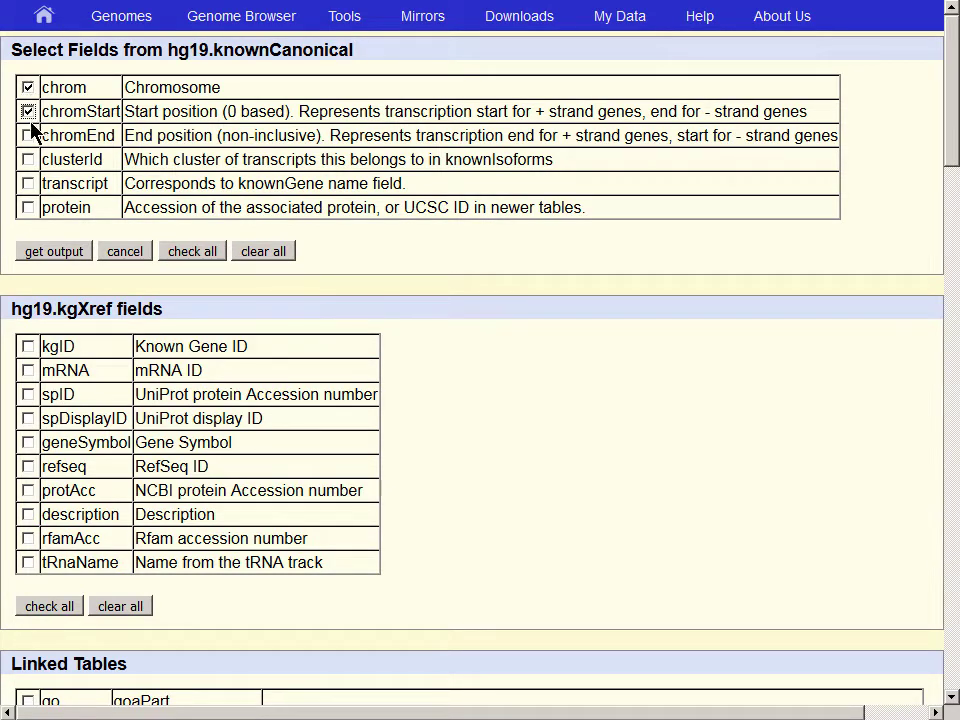
pyautogui.click(29, 138)
pyautogui.click(29, 443)
# Step: Get the output and select the five gene coordinate rows for copying
pyautogui.click(54, 254)
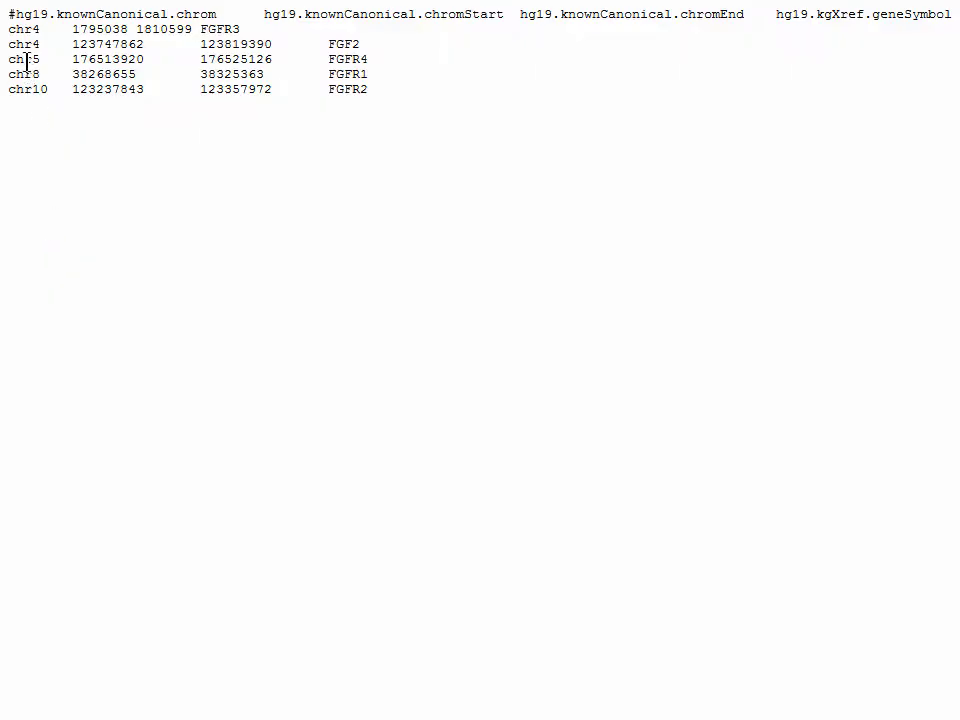
pyautogui.moveTo(8, 29); pyautogui.dragTo(441, 172)
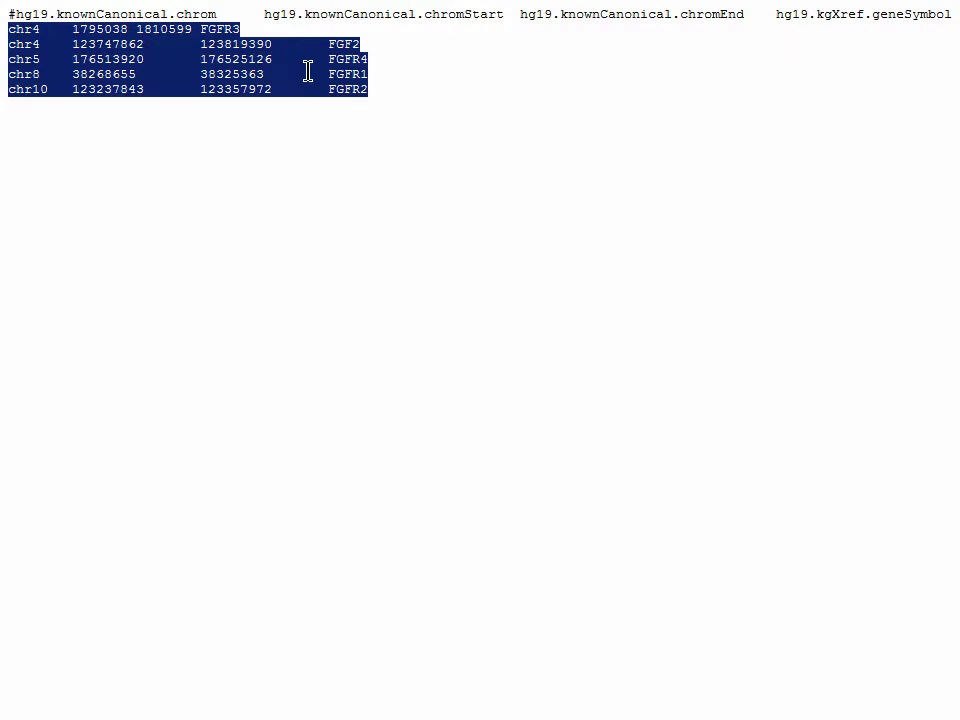
pyautogui.rightClick(308, 70)
# Step: Copy the five gene rows into a new TextPad document
pyautogui.click(345, 85)
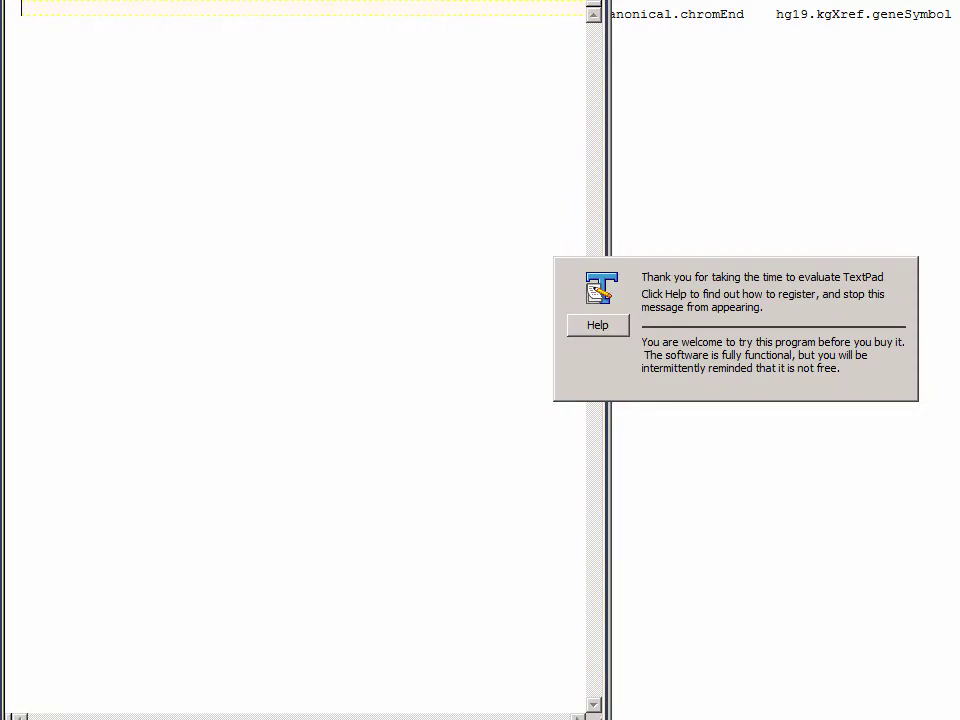
pyautogui.hotkey('ctrl', 'v')
pyautogui.press('Up')
pyautogui.press('Home')
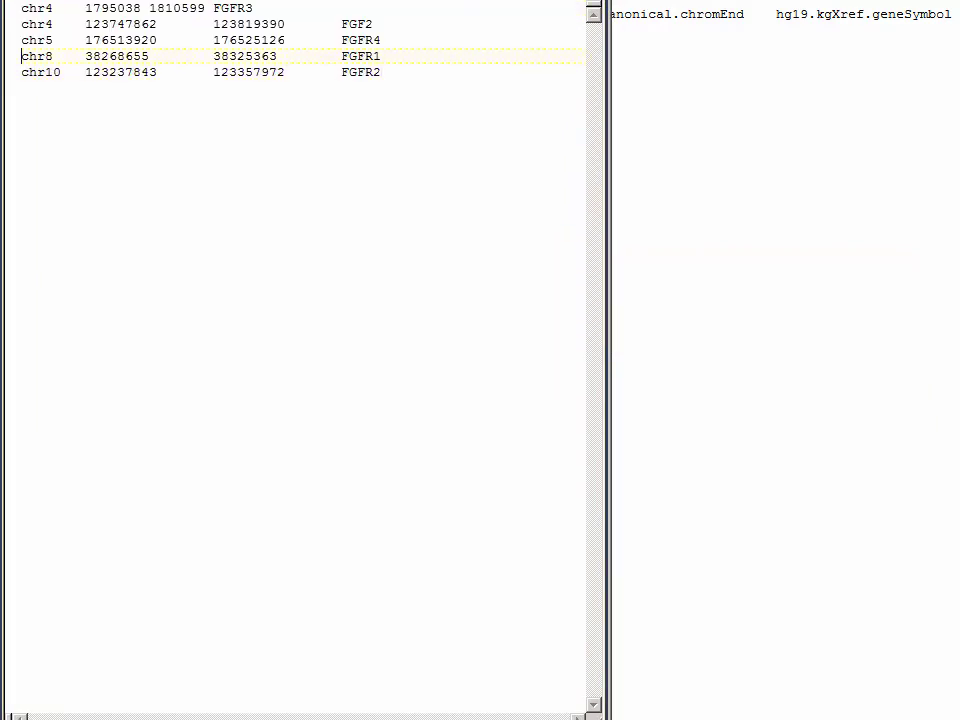
pyautogui.press('Up')
pyautogui.press('Up')
pyautogui.press('Up')
pyautogui.press('Return')
# Step: Reorder the rows to FGF2, FGFR1, FGFR2, FGFR3, FGFR4, then return to the field selection page
pyautogui.press('Down')
pyautogui.press('Down')
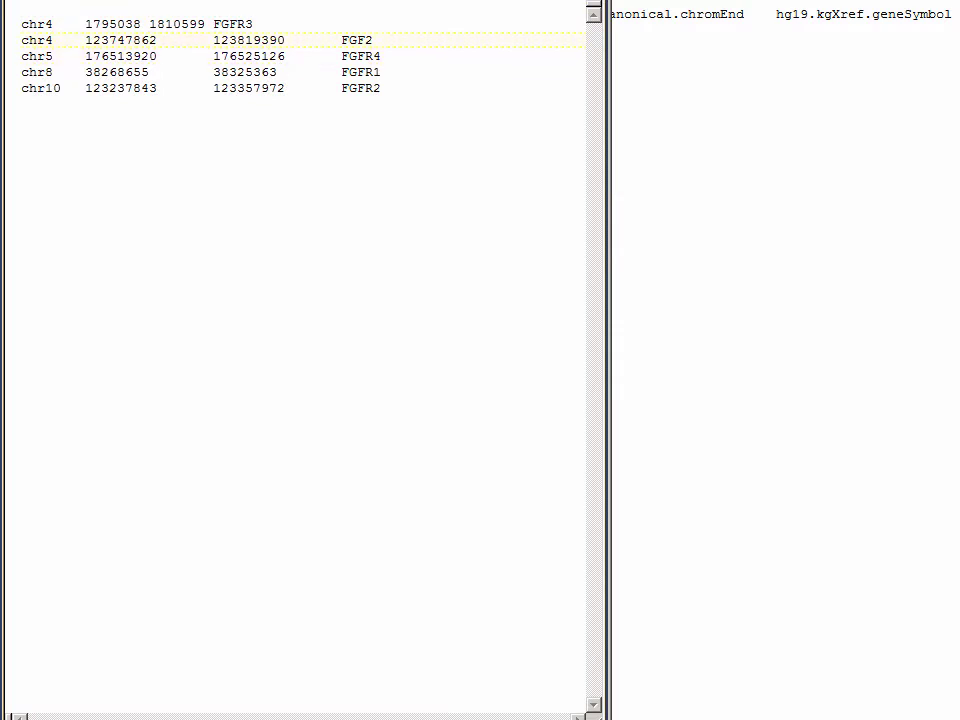
pyautogui.hotkey('shift', 'Down')
pyautogui.hotkey('shift', 'Down')
pyautogui.hotkey('shift', 'Down')
pyautogui.press('Delete')
pyautogui.press('Down')
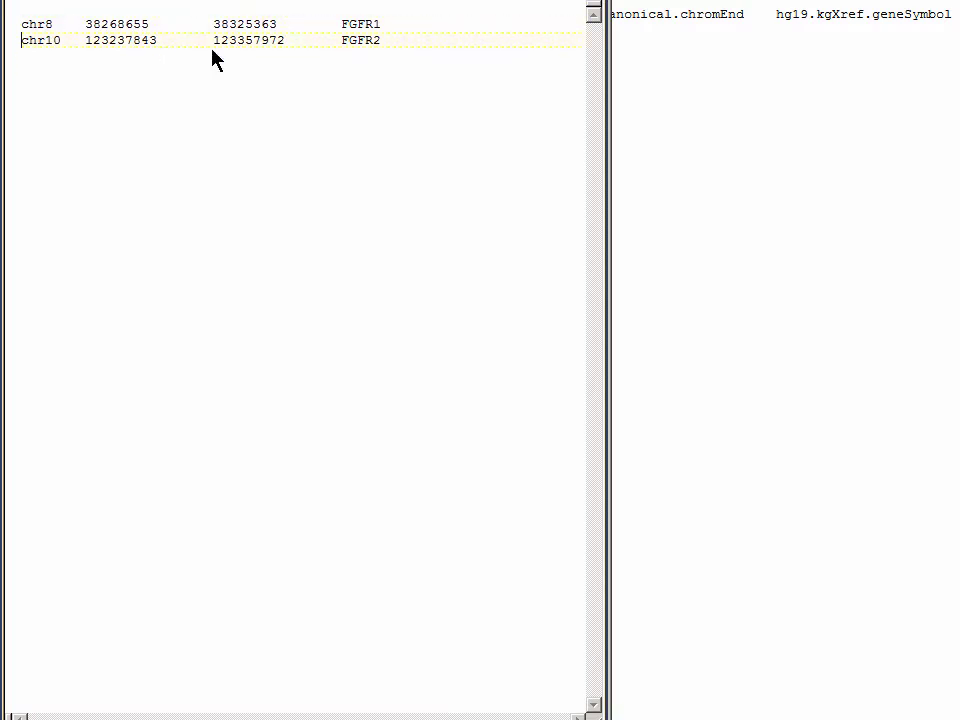
pyautogui.press('Return')
pyautogui.hotkey('ctrl', 'v')
pyautogui.press('Up')
pyautogui.hotkey('shift', 'Down')
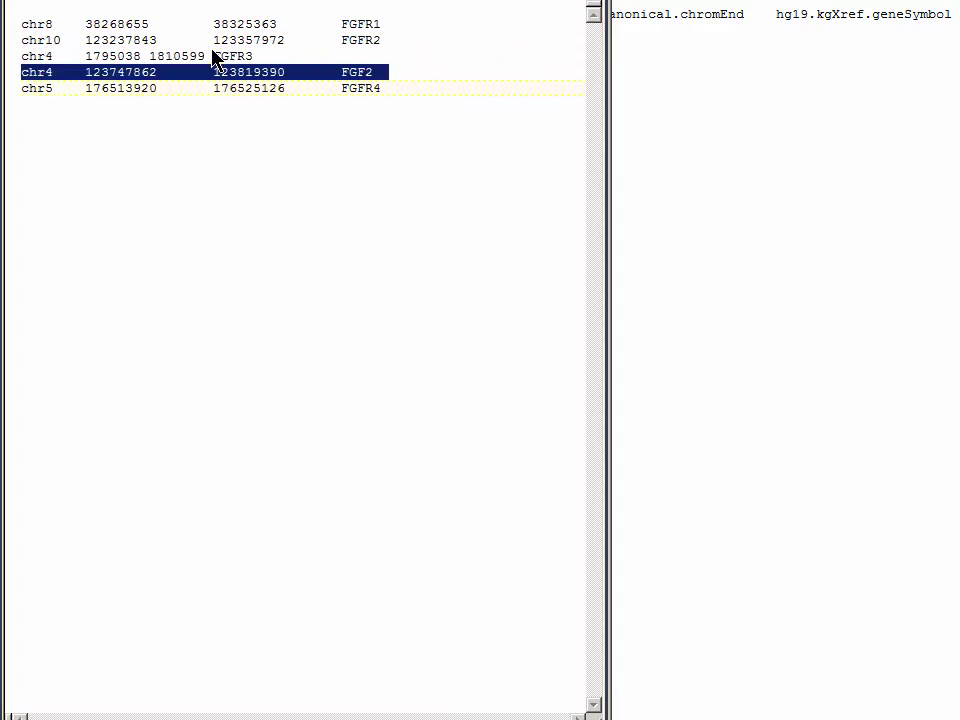
pyautogui.press('Delete')
pyautogui.press('Up')
pyautogui.press('Up')
pyautogui.press('Up')
pyautogui.hotkey('ctrl', 'v')
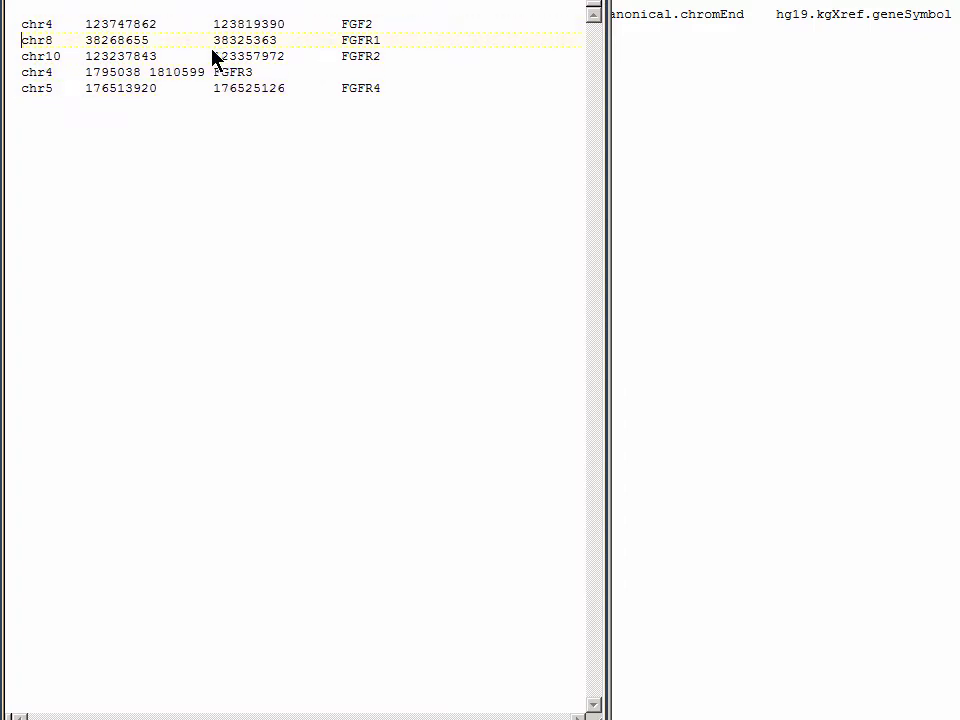
pyautogui.press('Up')
pyautogui.hotkey('alt', 'Tab')
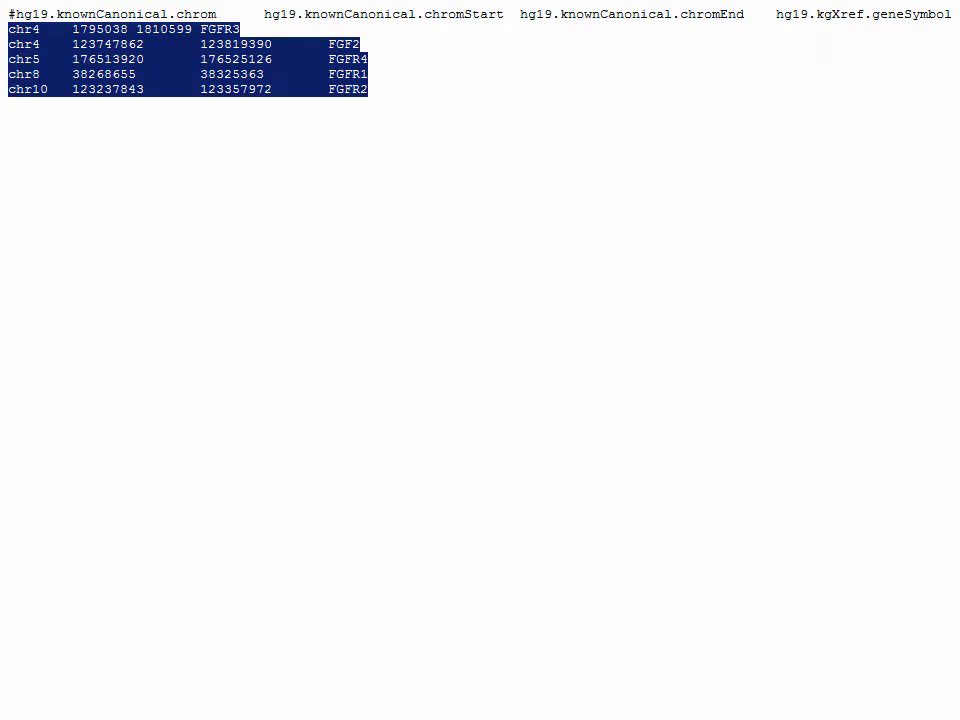
pyautogui.hotkey('alt', 'Left')
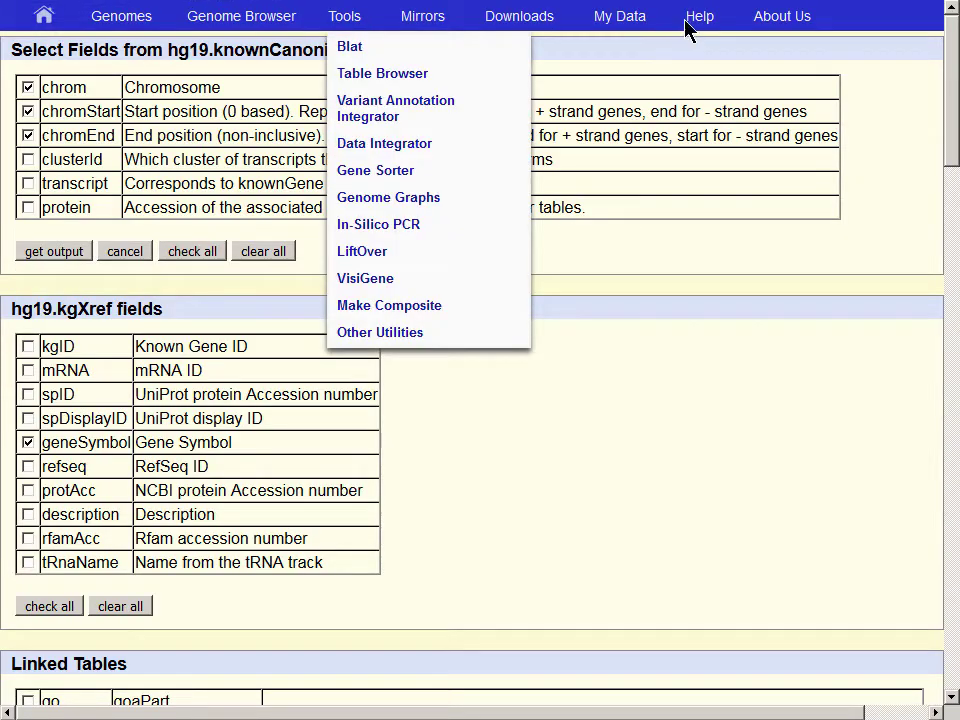
# Step: Search the entire genome.ucsc.edu website for 'Multi-region' from the FAQs & Search page
pyautogui.moveTo(707, 22)
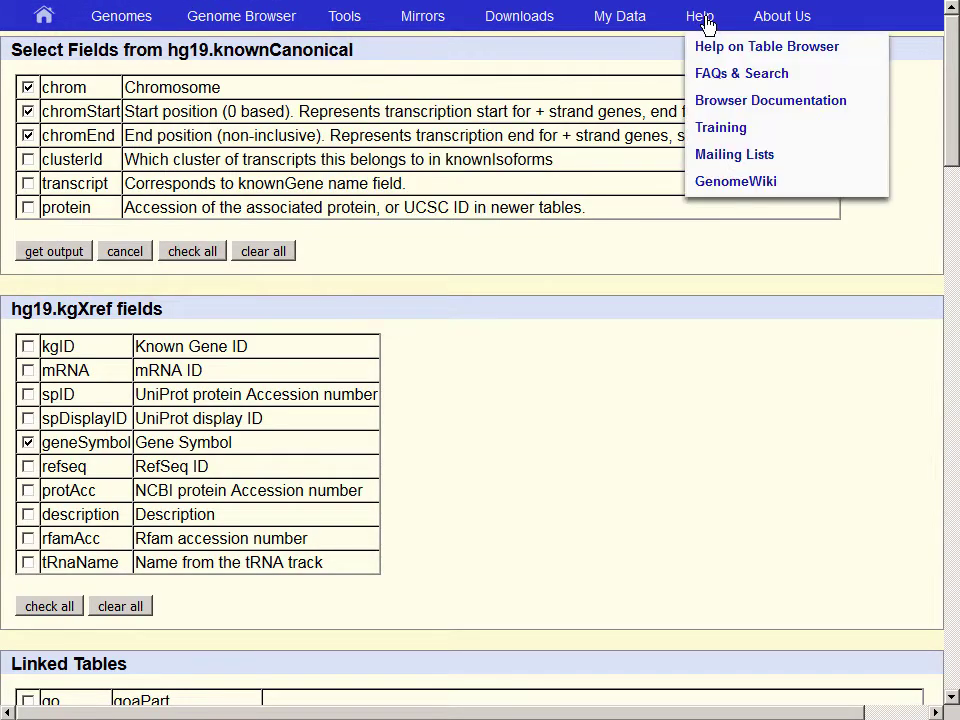
pyautogui.click(717, 80)
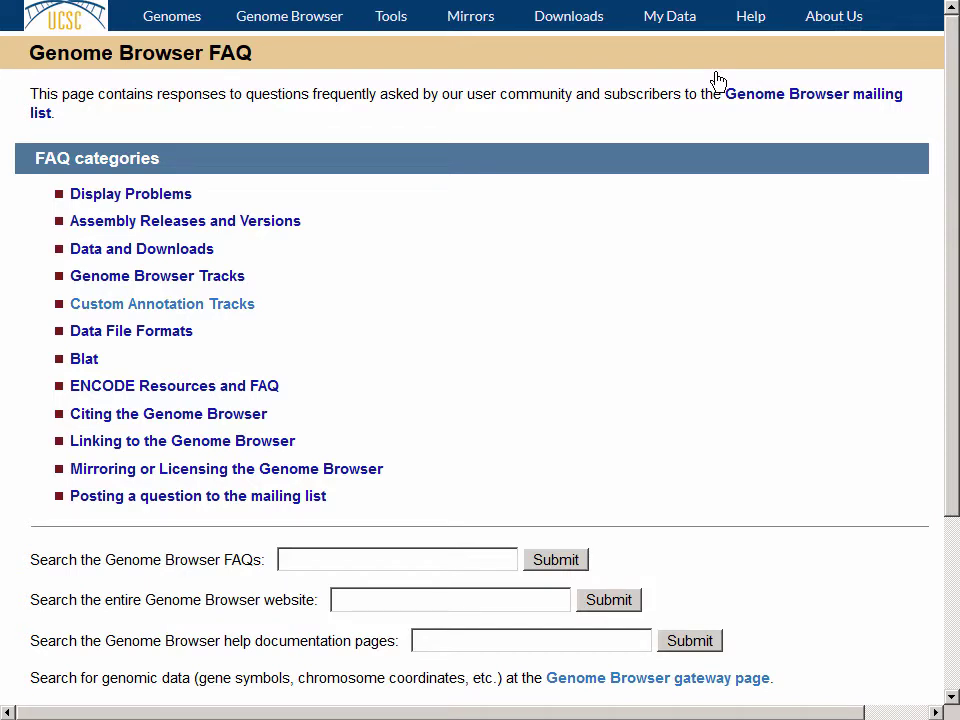
pyautogui.click(399, 597)
pyautogui.write('Mul')
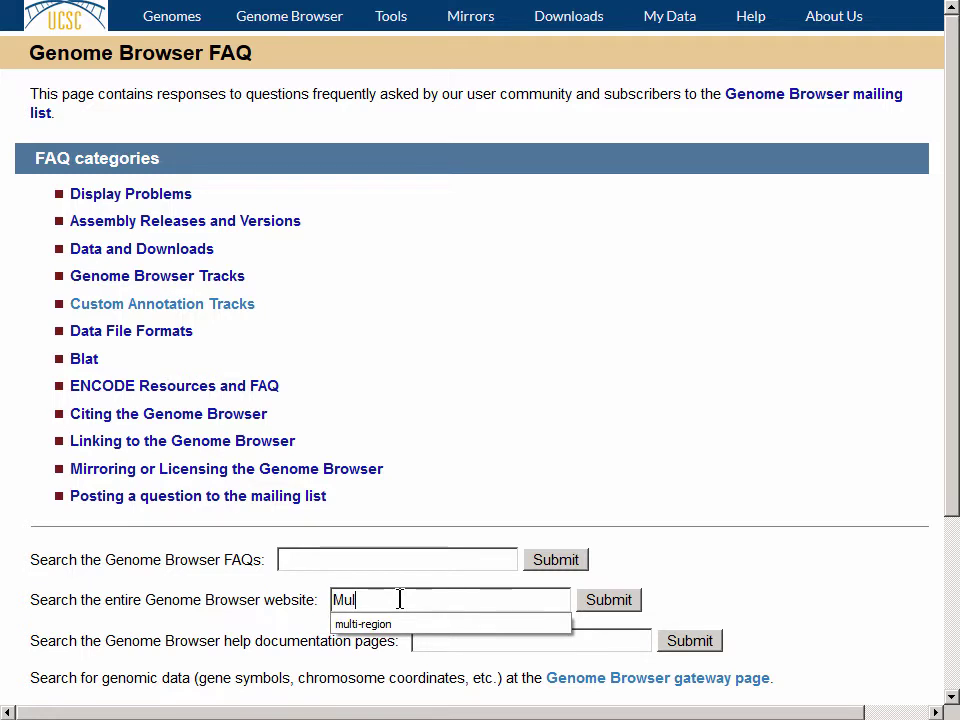
pyautogui.write('ti-region')
pyautogui.click(617, 603)
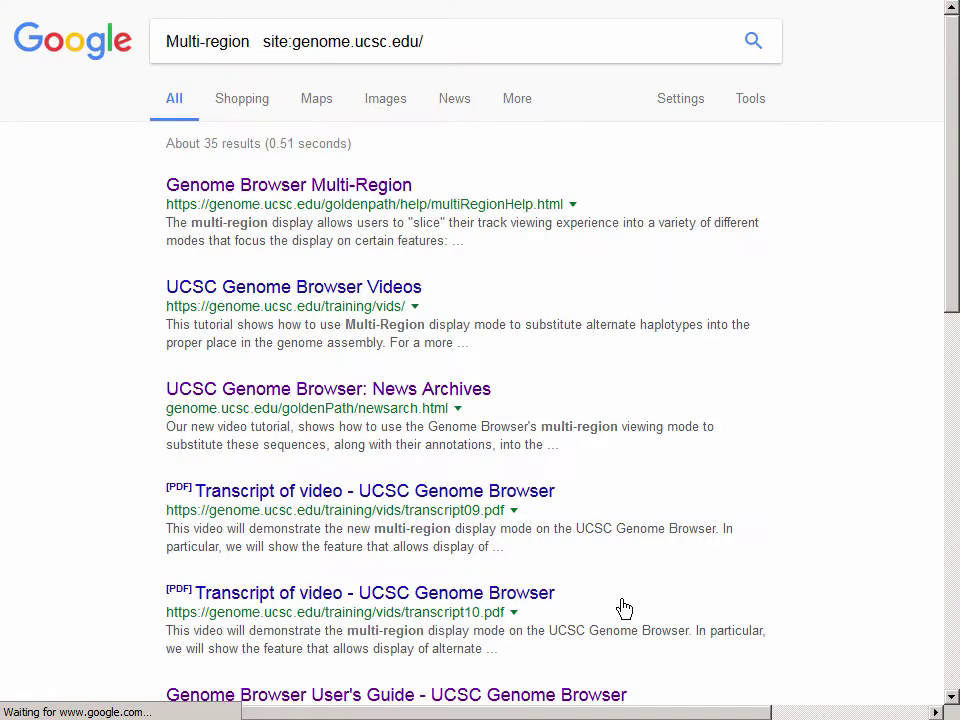
# Step: Open the Multi-Region help and read the Custom regions #database, #shortDesc and #padding descriptions
pyautogui.click(385, 190)
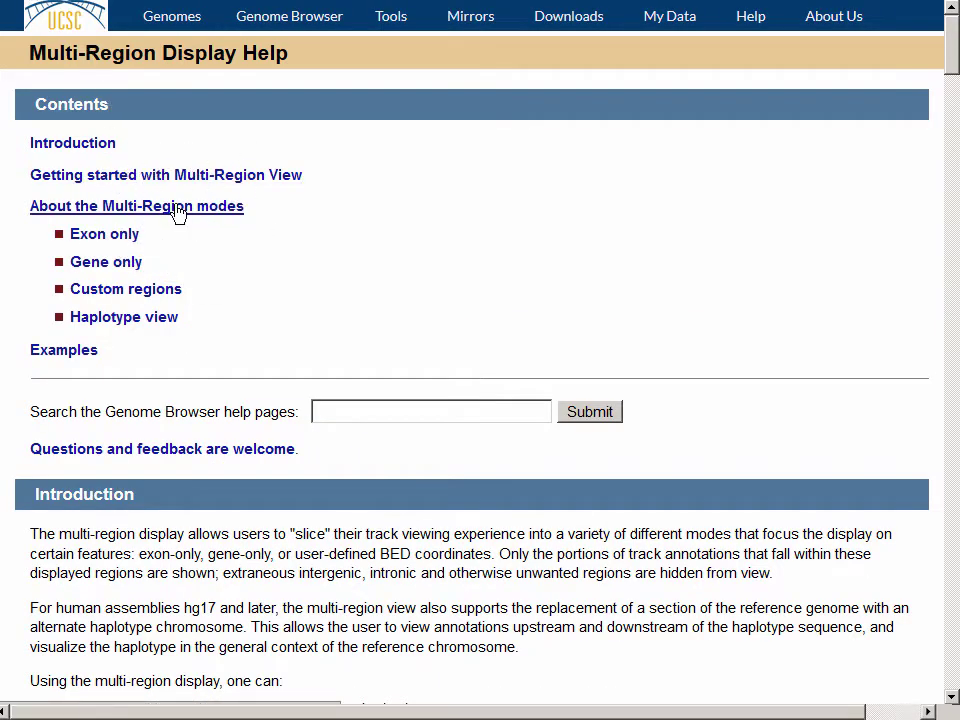
pyautogui.click(170, 292)
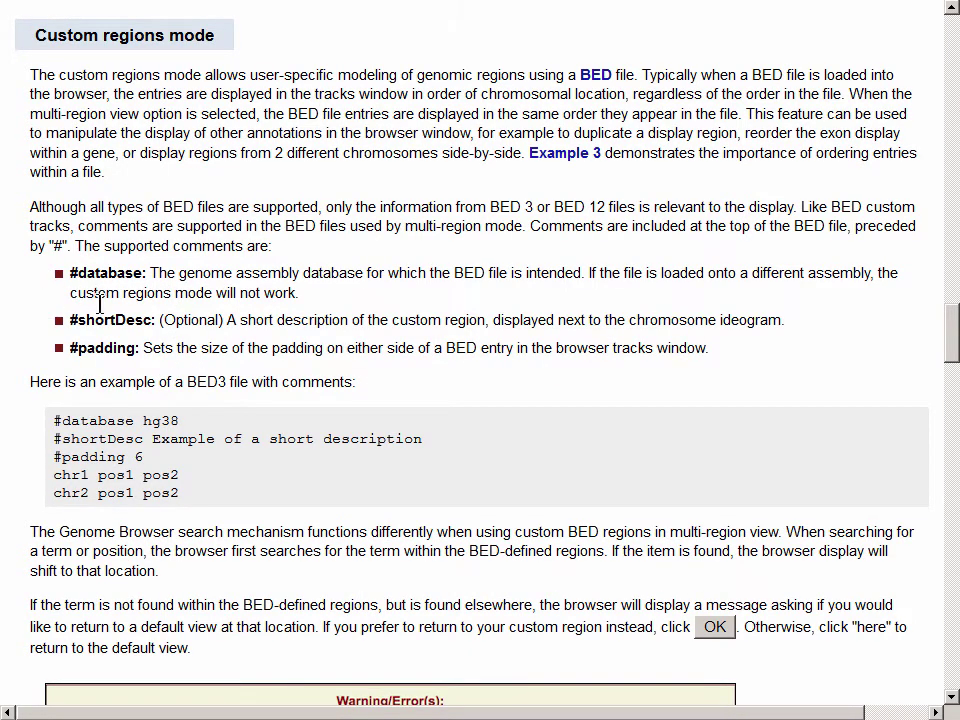
pyautogui.moveTo(42, 279); pyautogui.dragTo(173, 349)
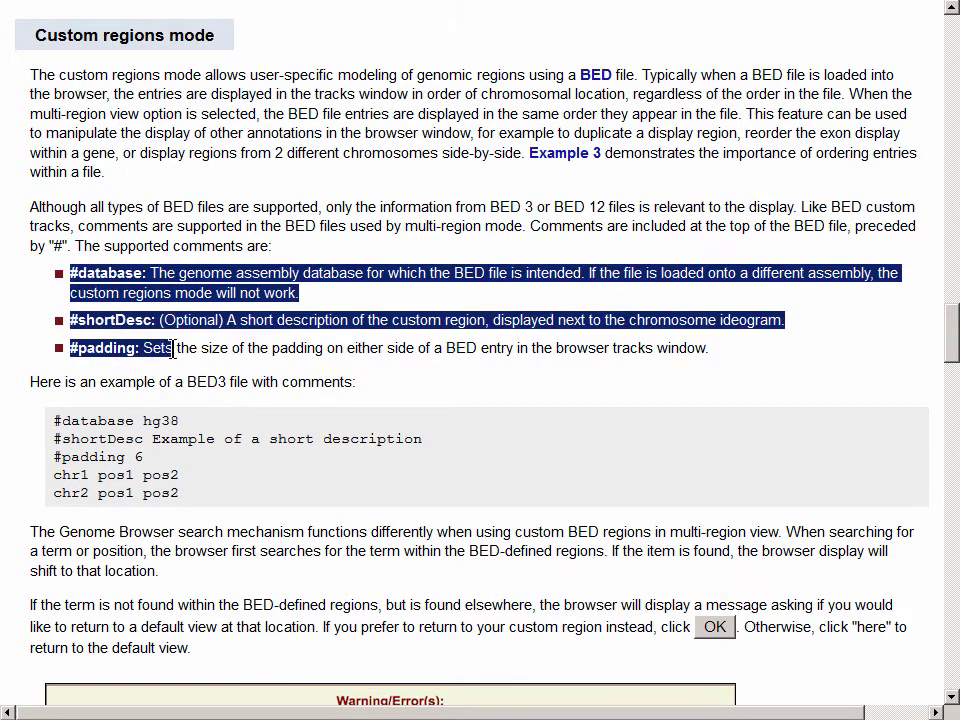
pyautogui.click(35, 310)
pyautogui.click(35, 310)
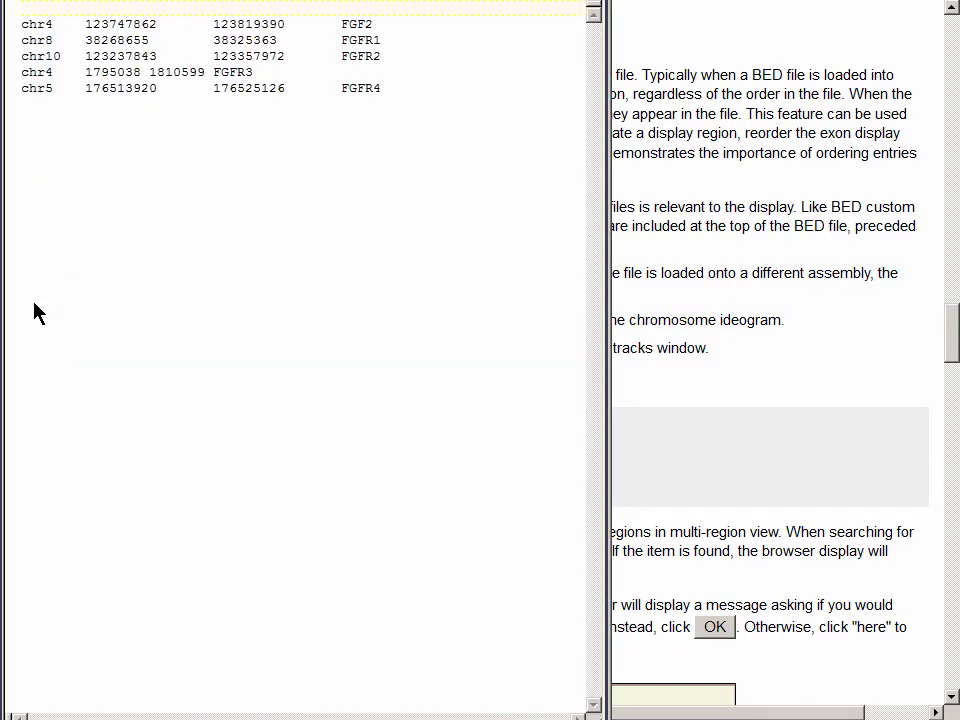
# Step: Add the lines '#database hg19', '#shortDesc Group of genes' and '#padding 1000' above the BED rows
pyautogui.write('#')
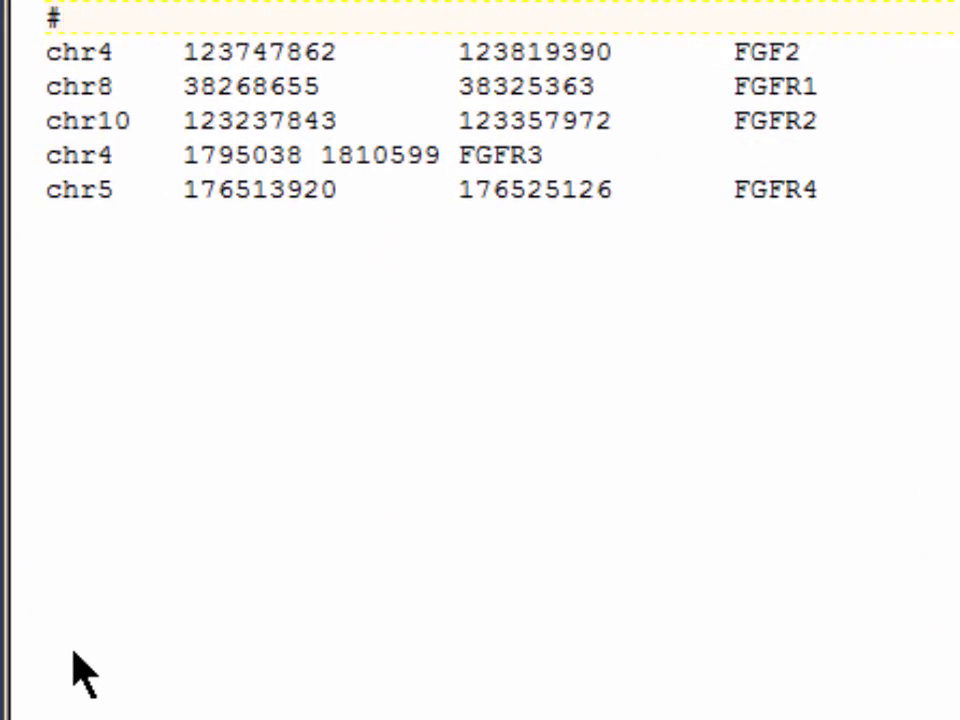
pyautogui.write('database hg1')
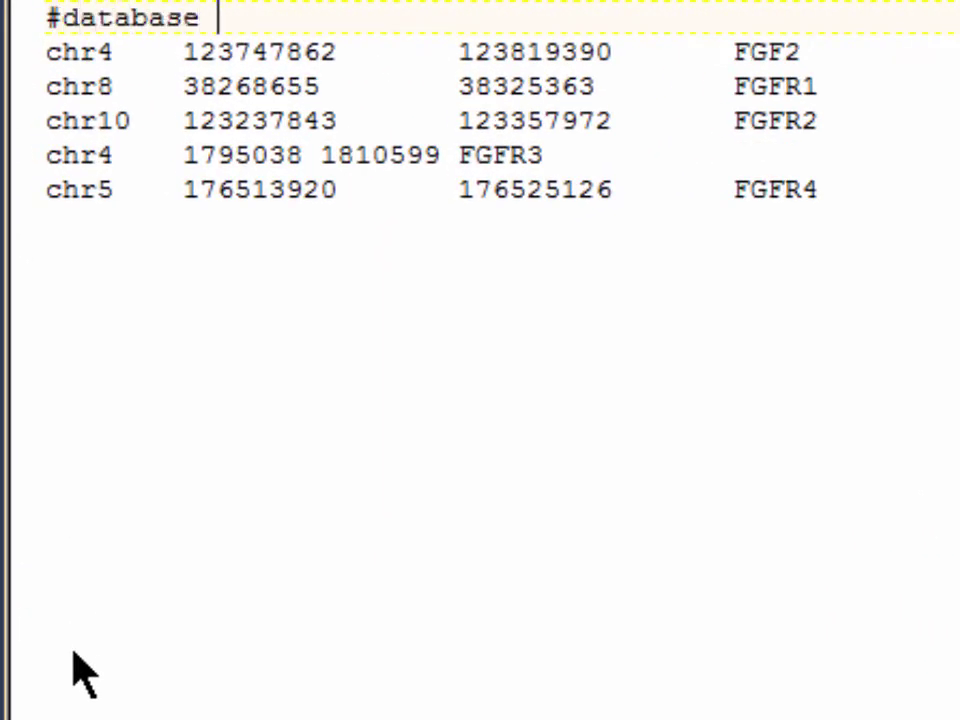
pyautogui.write('9')
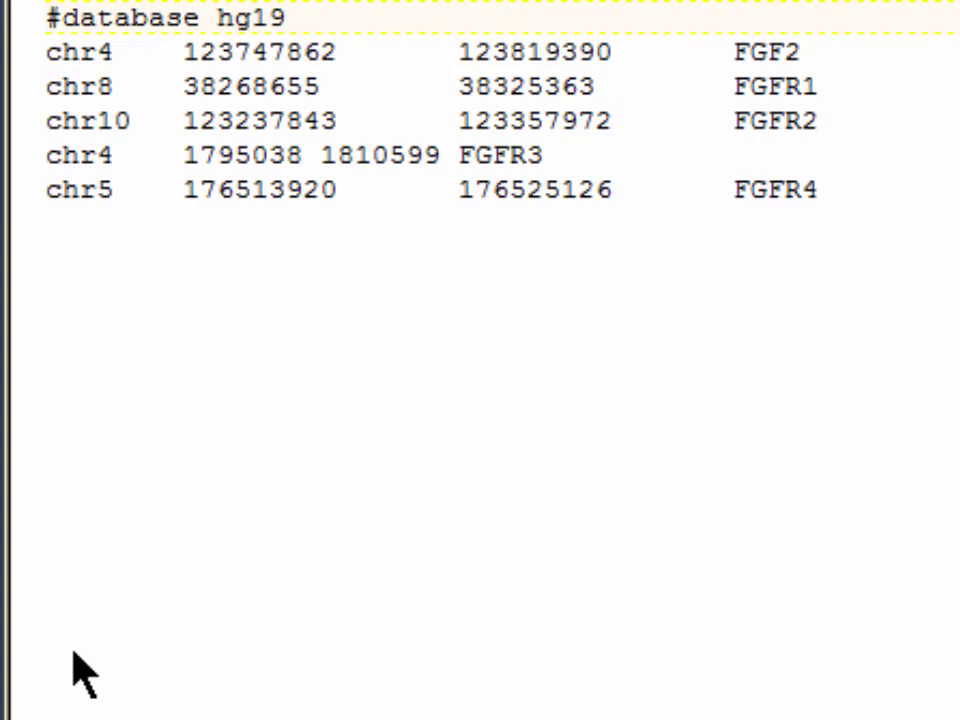
pyautogui.press('Return')
pyautogui.write('#shortDes')
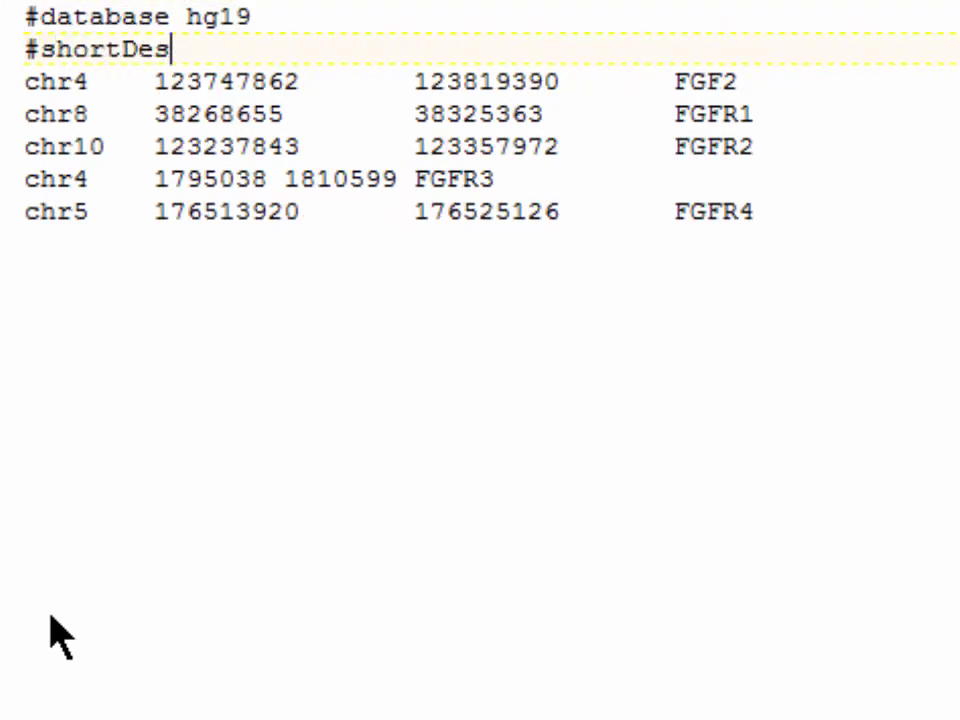
pyautogui.write('c Group of gene')
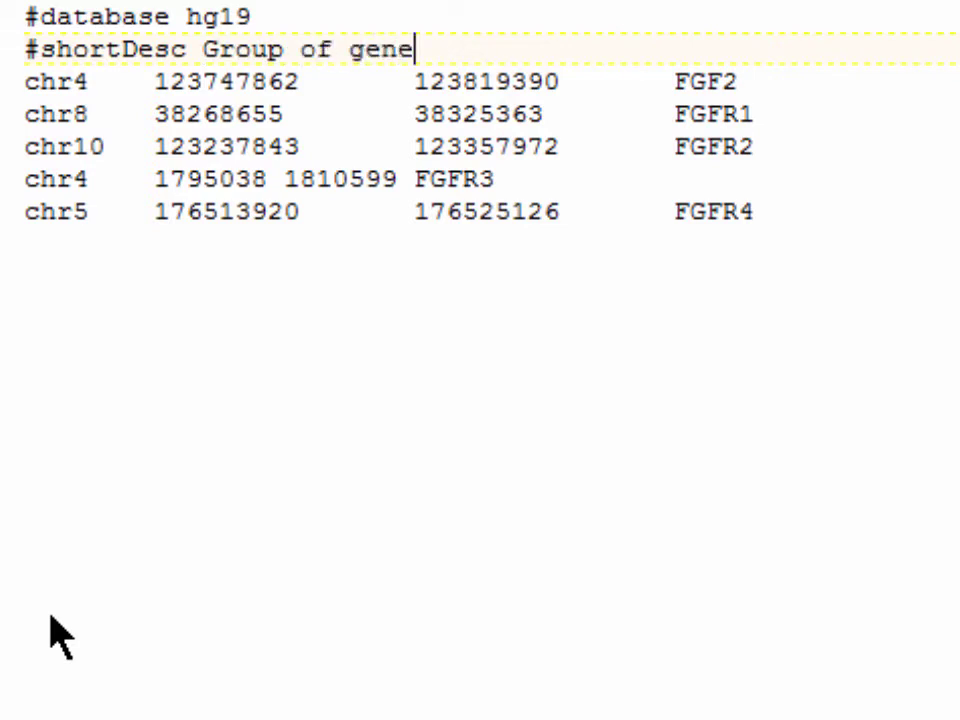
pyautogui.write('s')
pyautogui.press('Return')
pyautogui.write('#padding 1000')
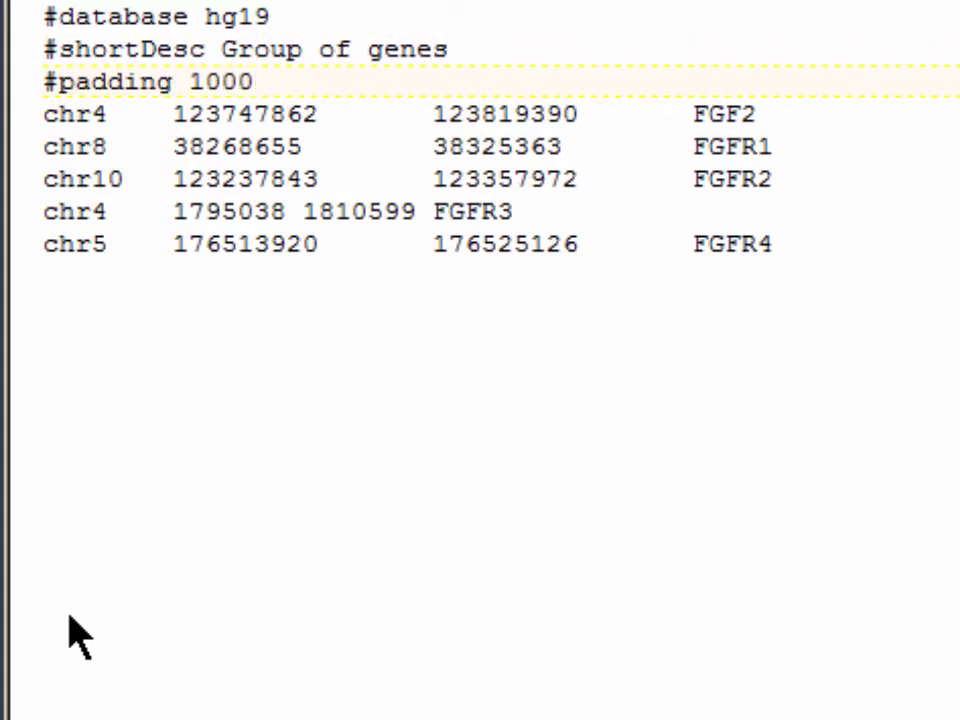
# Step: Select all lines of the FGF gene BED file and copy them
pyautogui.hotkey('ctrl', 'Home')
pyautogui.hotkey('shift', 'Down')
pyautogui.hotkey('shift', 'Down')
pyautogui.hotkey('shift', 'Down')
pyautogui.hotkey('shift', 'Down')
pyautogui.hotkey('shift', 'Down')
pyautogui.hotkey('shift', 'Down')
pyautogui.hotkey('shift', 'Down')
pyautogui.hotkey('shift', 'Down')
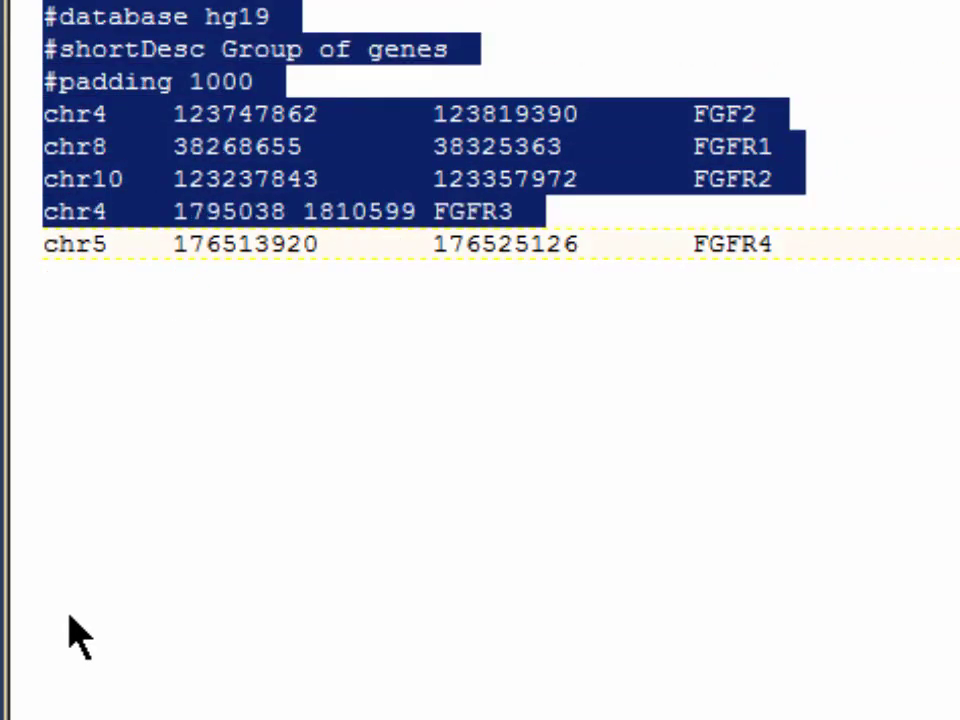
pyautogui.rightClick(350, 221)
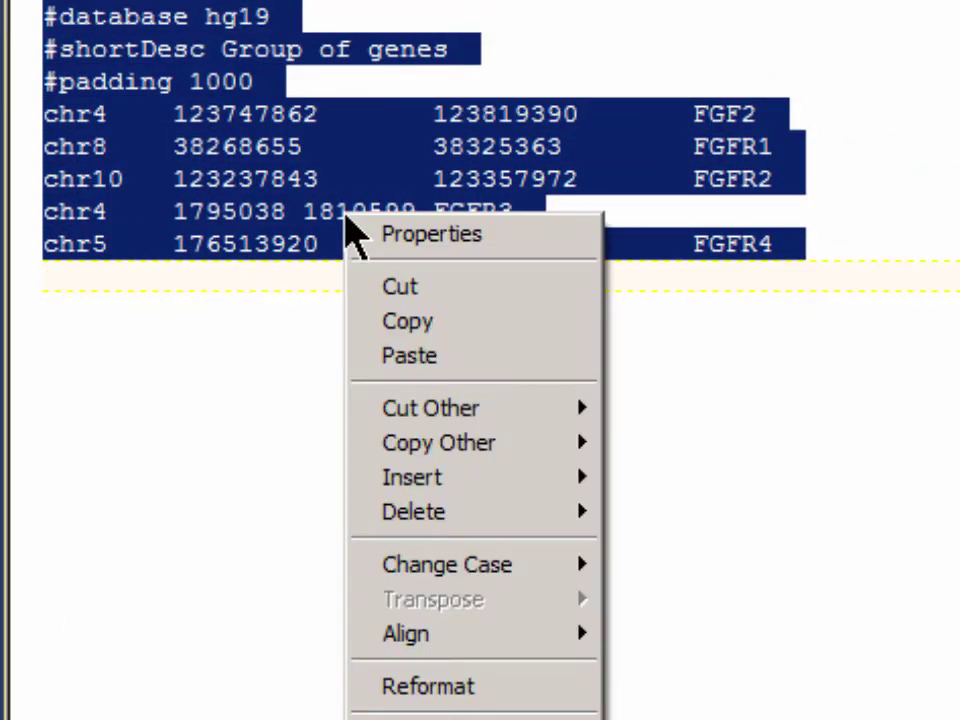
pyautogui.click(445, 335)
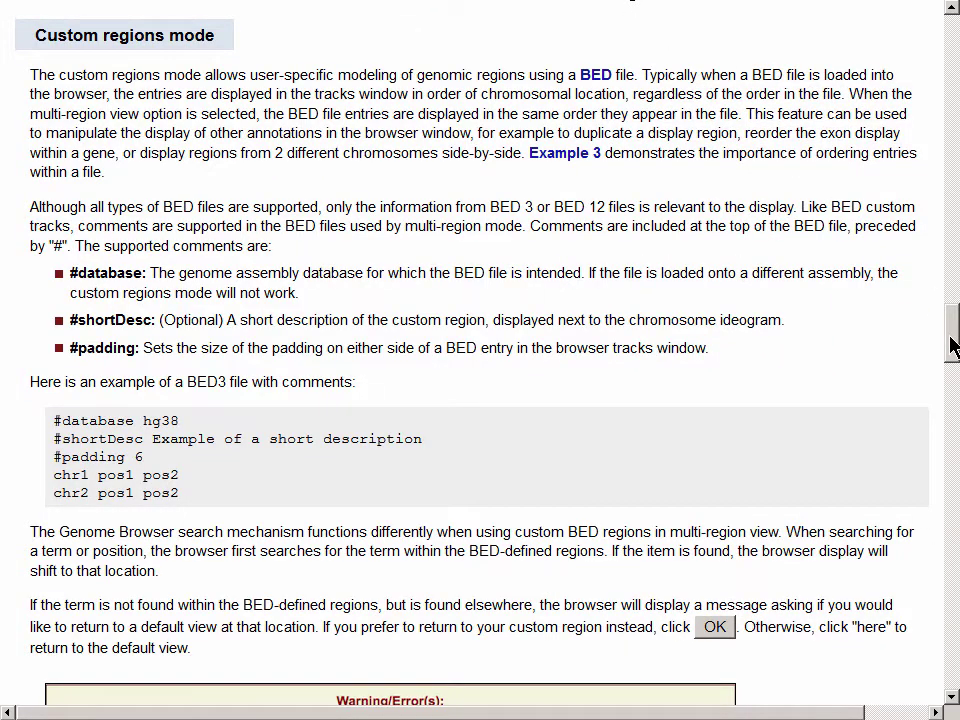
# Step: Return to the hg19 track view at chr21:33,031,597-33,041,570 with its PolyA+ signal tracks
pyautogui.moveTo(952, 345); pyautogui.dragTo(945, 21)
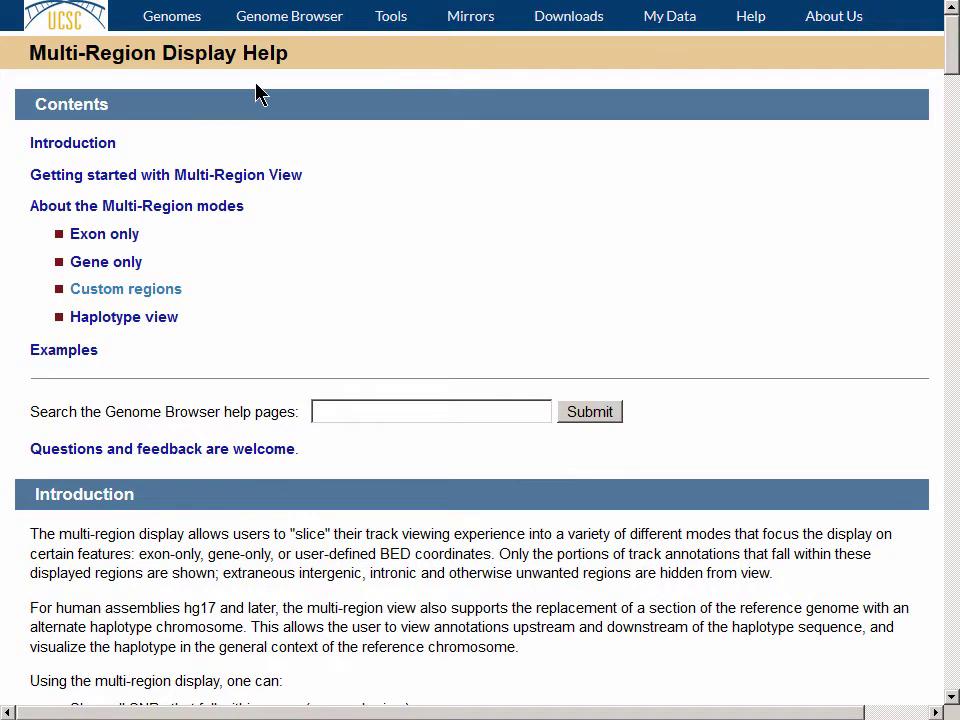
pyautogui.moveTo(279, 26)
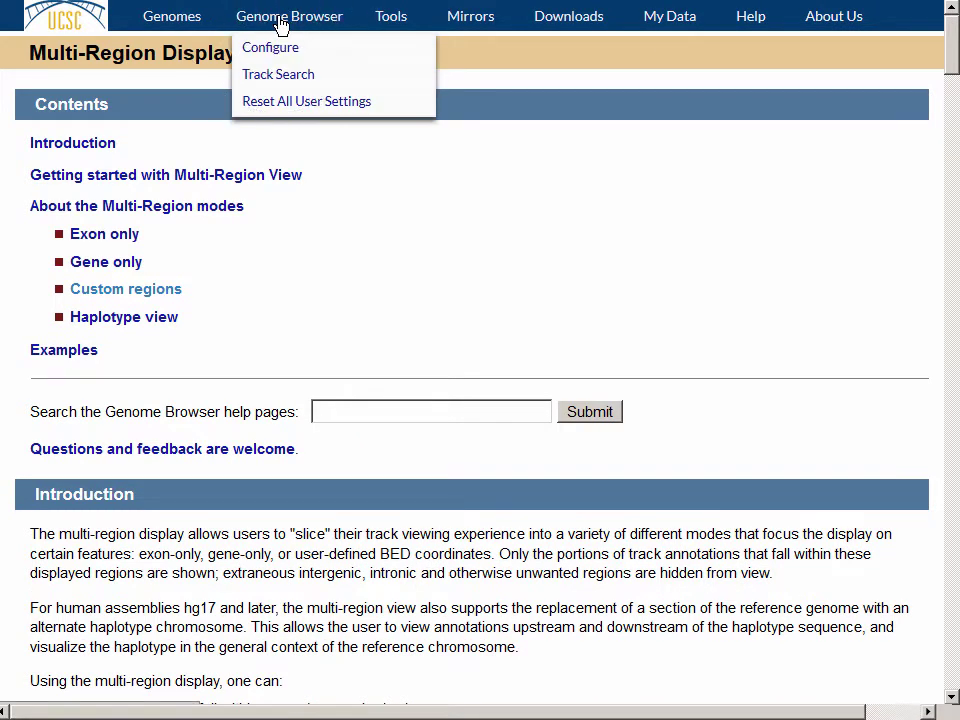
pyautogui.click(279, 26)
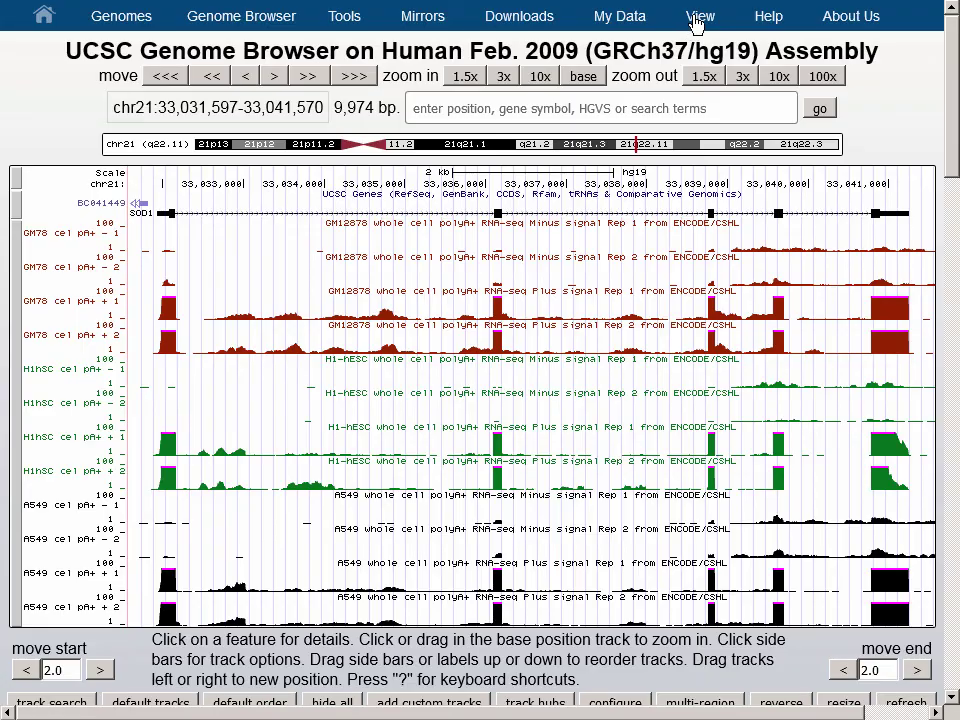
pyautogui.moveTo(700, 17)
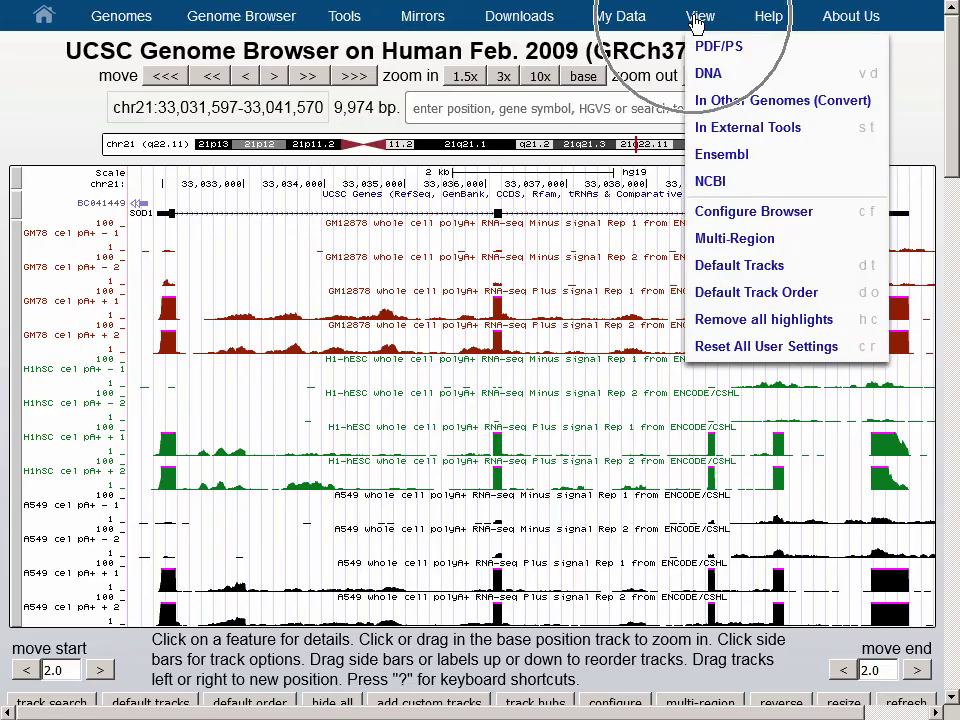
# Step: In Multi-Region settings, paste the FGF gene BED text as custom regions and highlight alternating regions
pyautogui.click(752, 248)
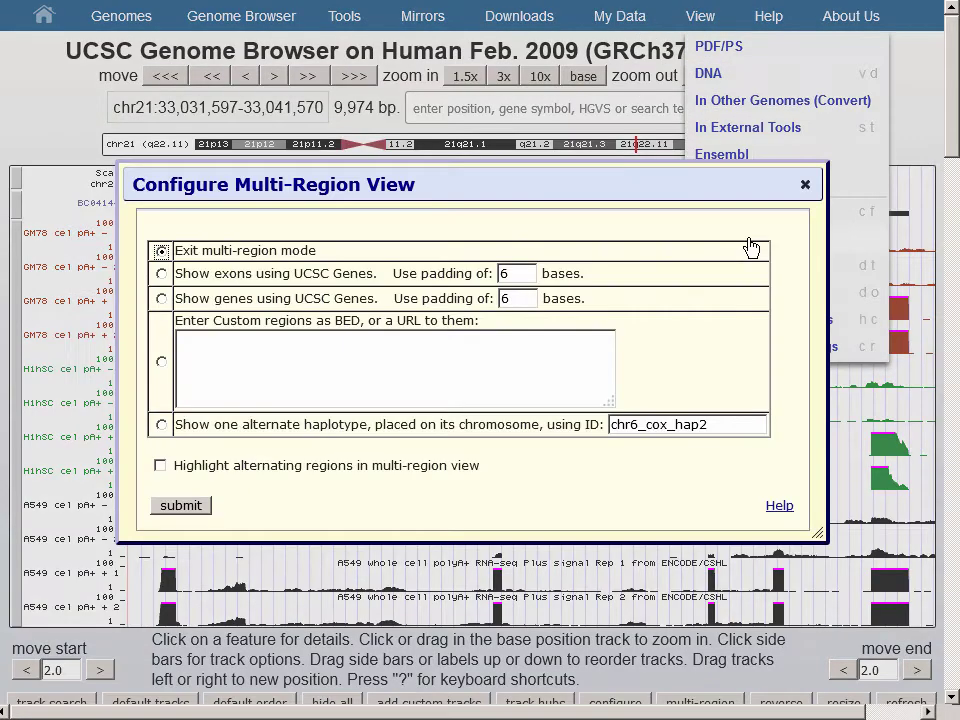
pyautogui.click(570, 358)
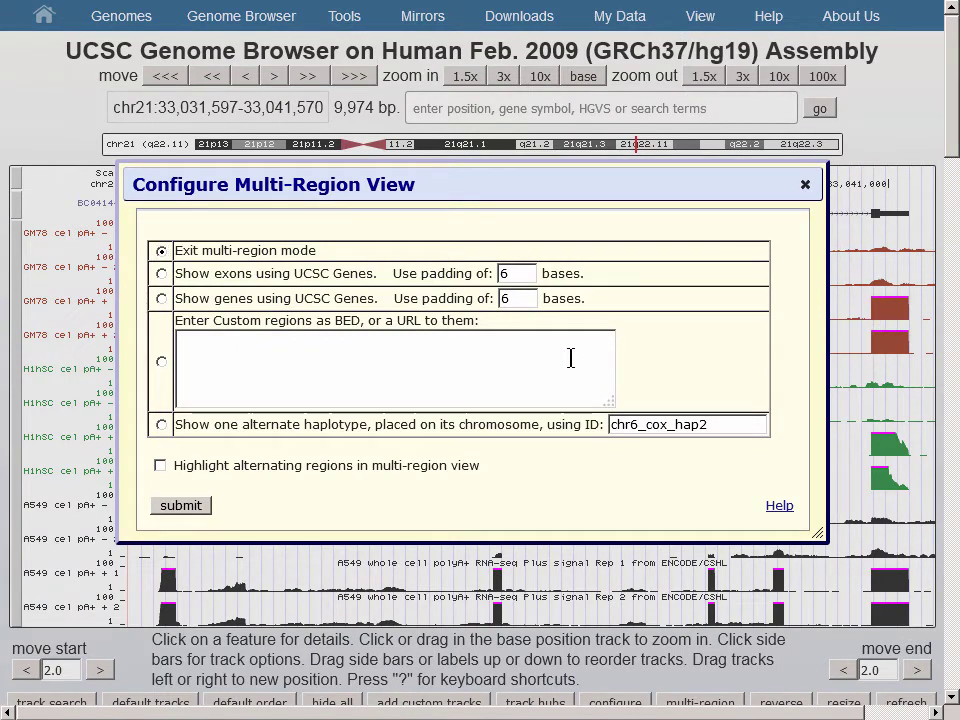
pyautogui.hotkey('shift', 'Tab')
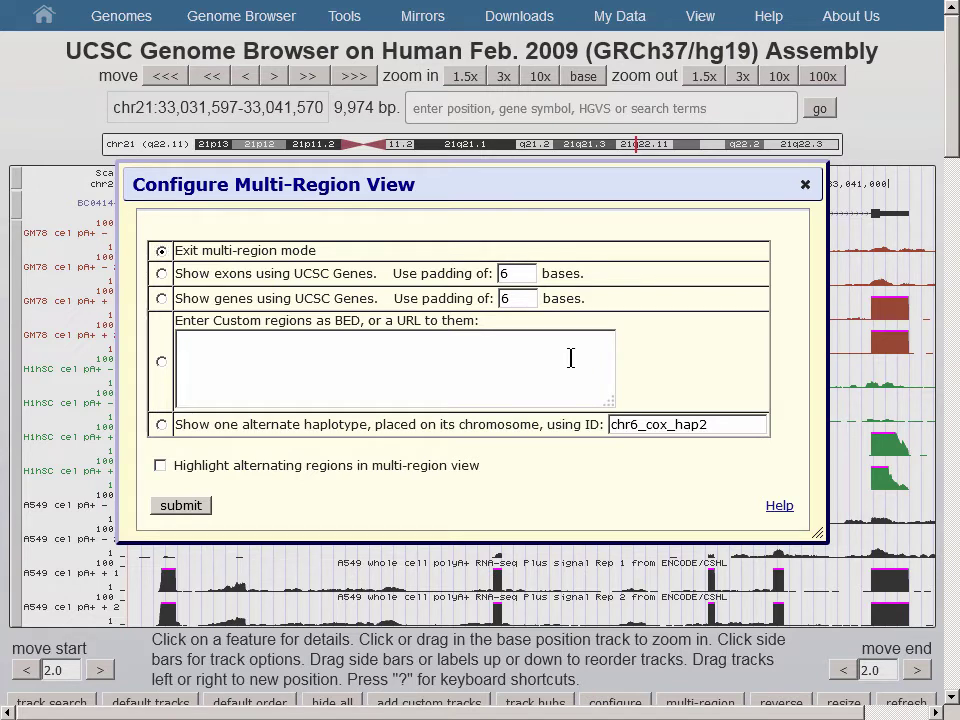
pyautogui.click(570, 358)
pyautogui.hotkey('ctrl', 'v')
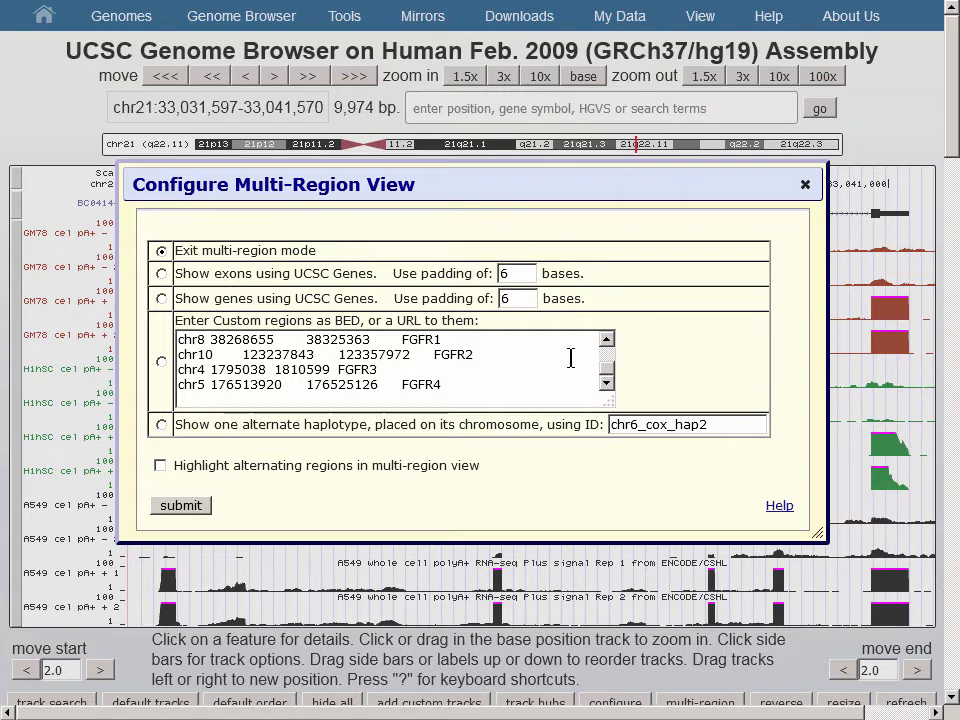
pyautogui.click(161, 361)
pyautogui.click(161, 466)
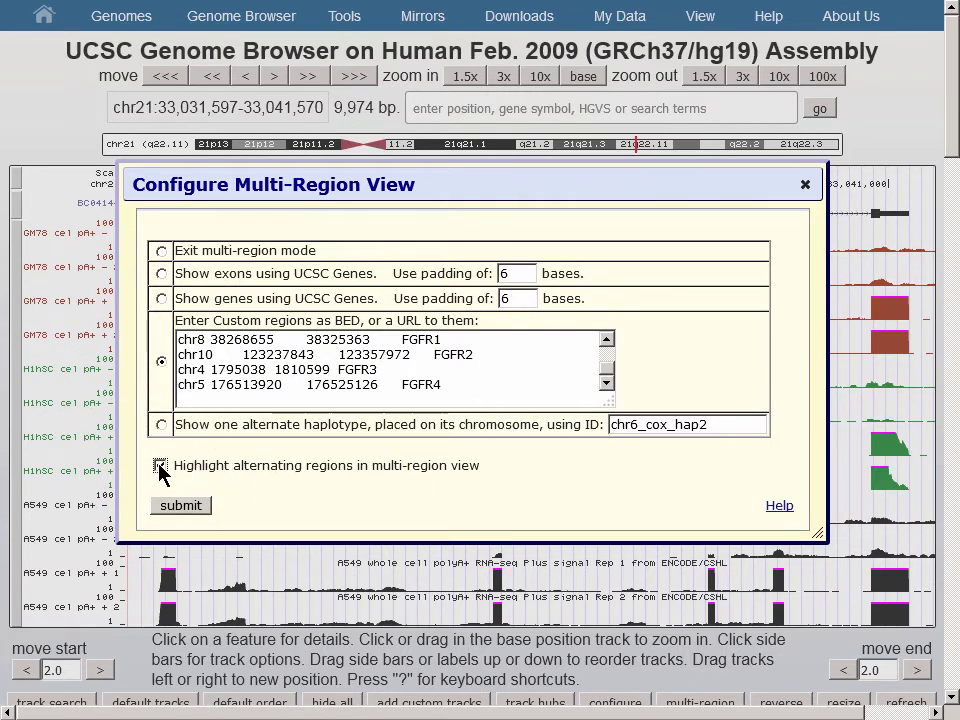
# Step: Submit the custom regions, dismiss the region-not-found warning, and zoom out 100x to virt:1-285,132
pyautogui.click(188, 508)
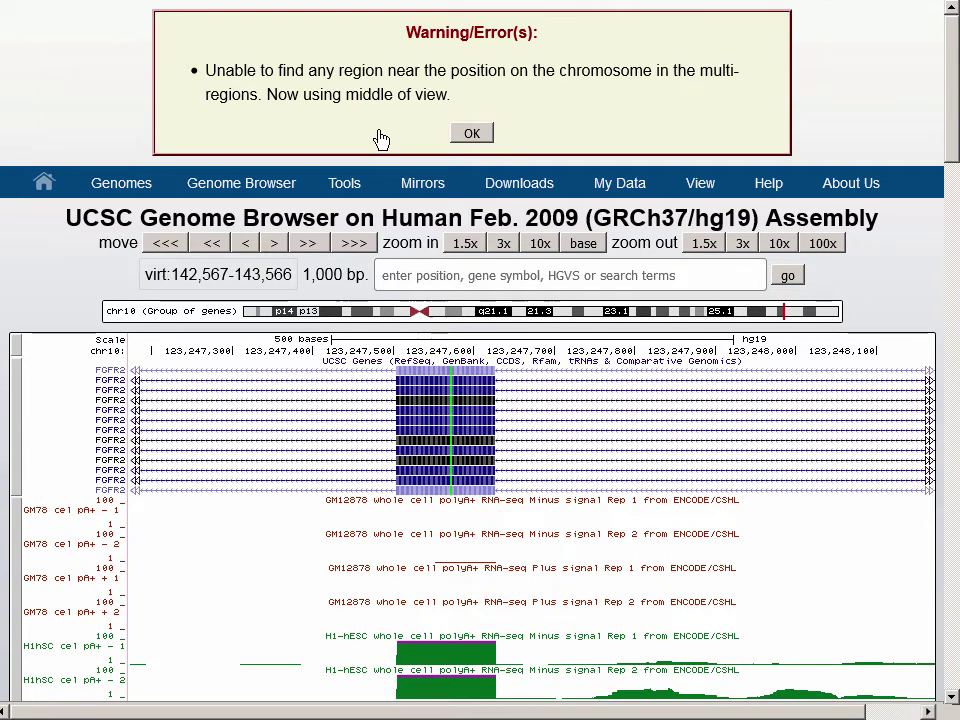
pyautogui.click(478, 136)
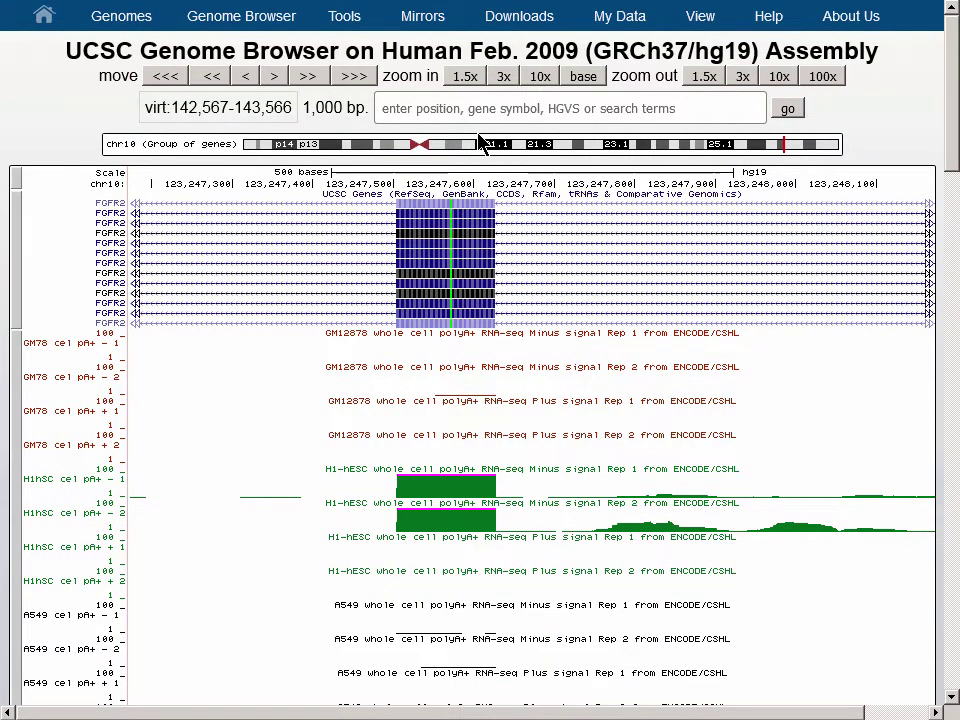
pyautogui.click(827, 78)
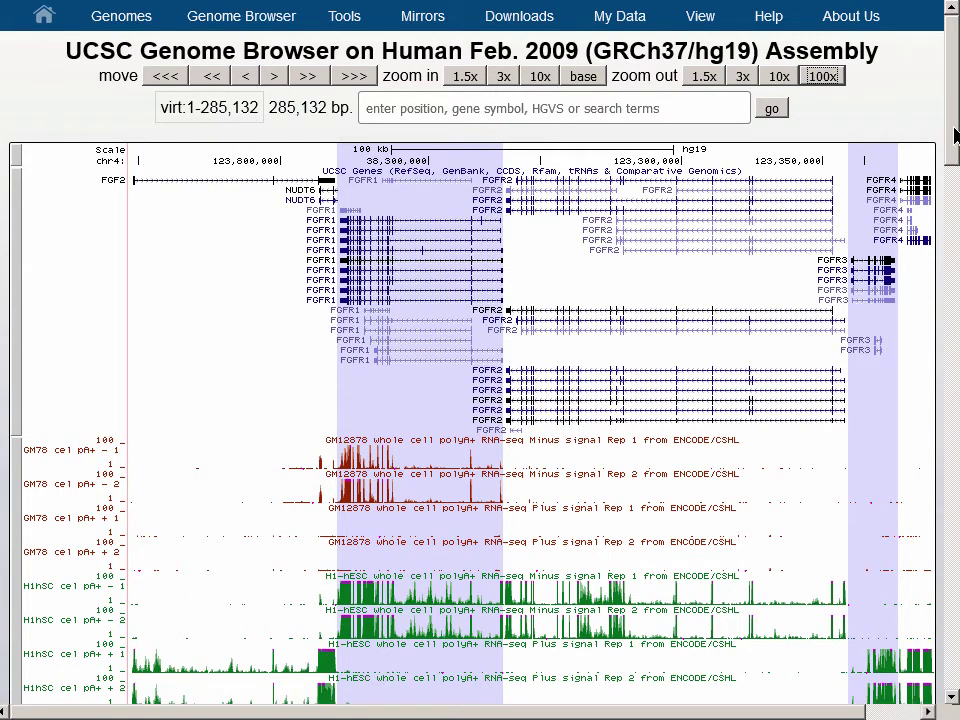
pyautogui.scroll(-3, 955, 135)
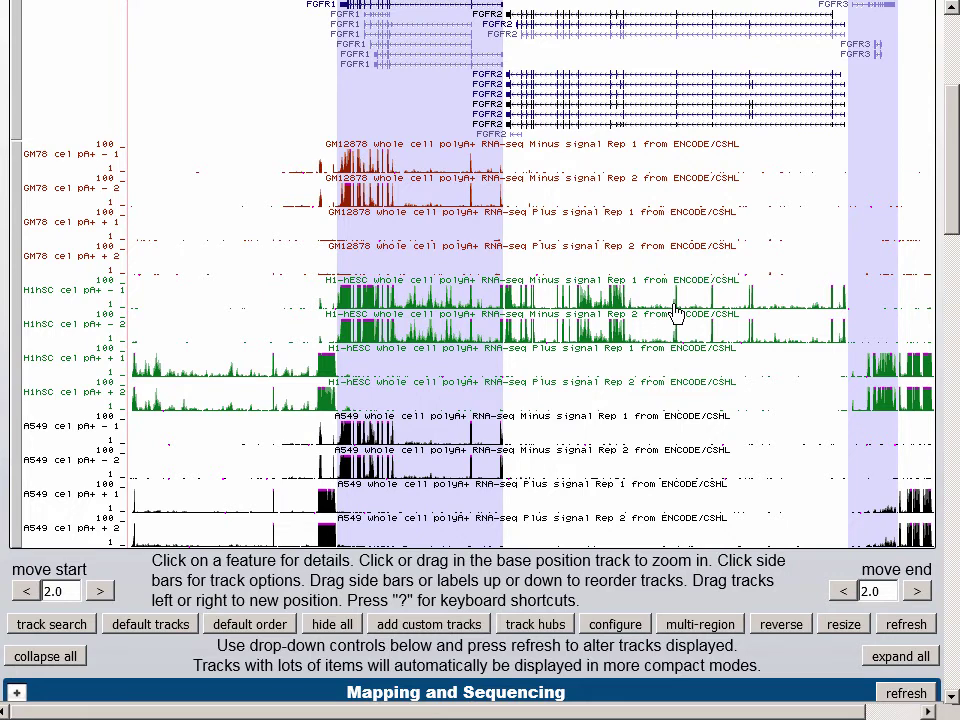
pyautogui.moveTo(952, 216); pyautogui.dragTo(955, 255)
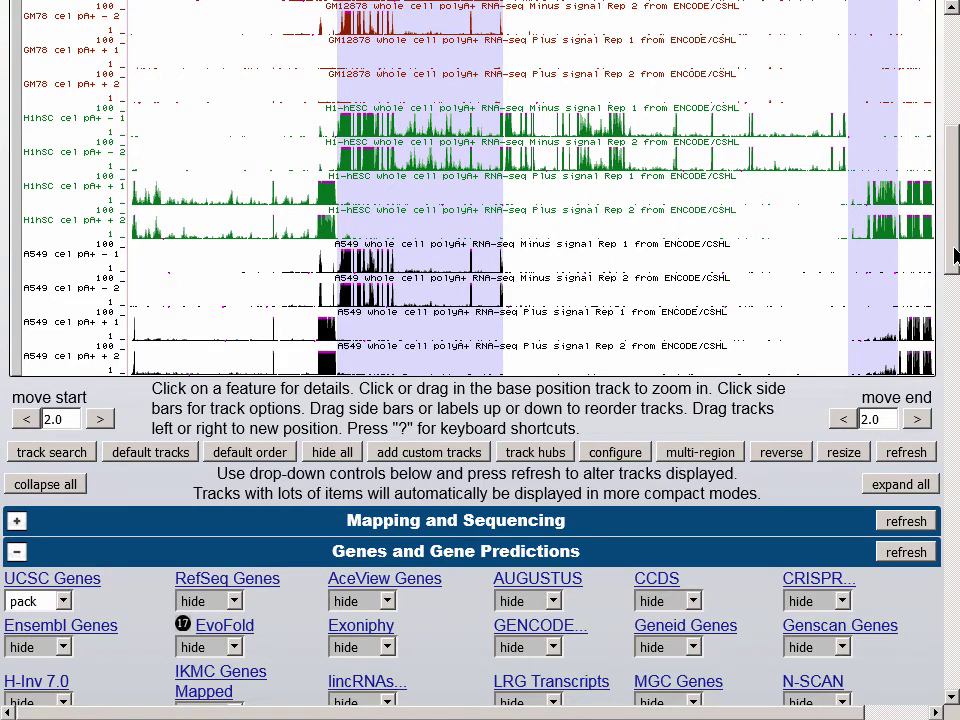
pyautogui.press('?')
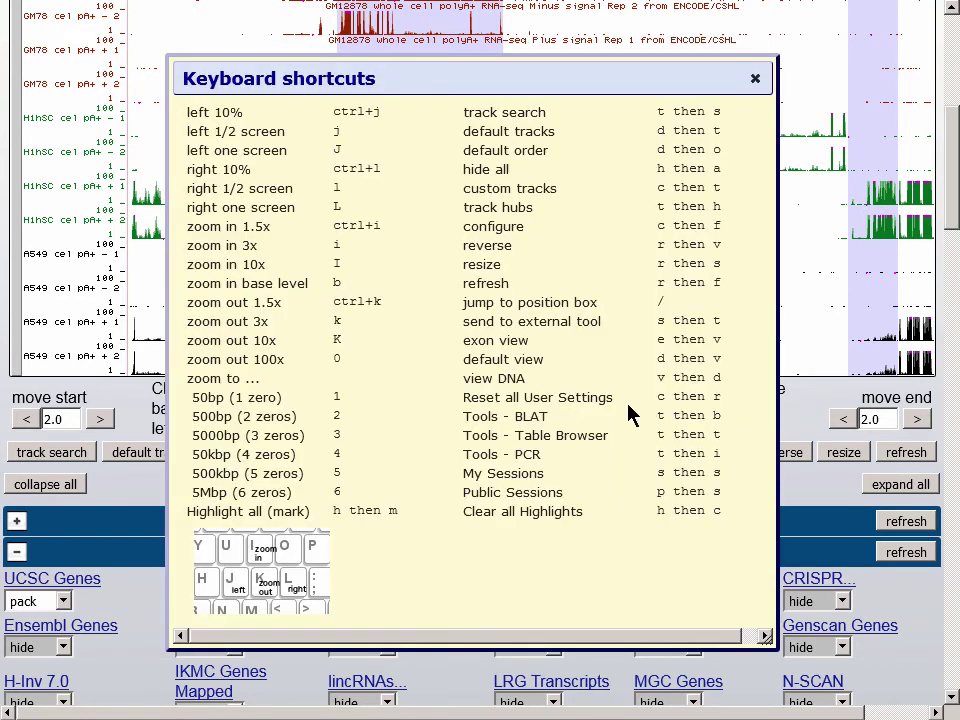
# Step: Use the 'd v' shortcut to return to the default FGF2 view at chr4:123,746,863-123,820,390
pyautogui.moveTo(463, 360); pyautogui.dragTo(755, 373)
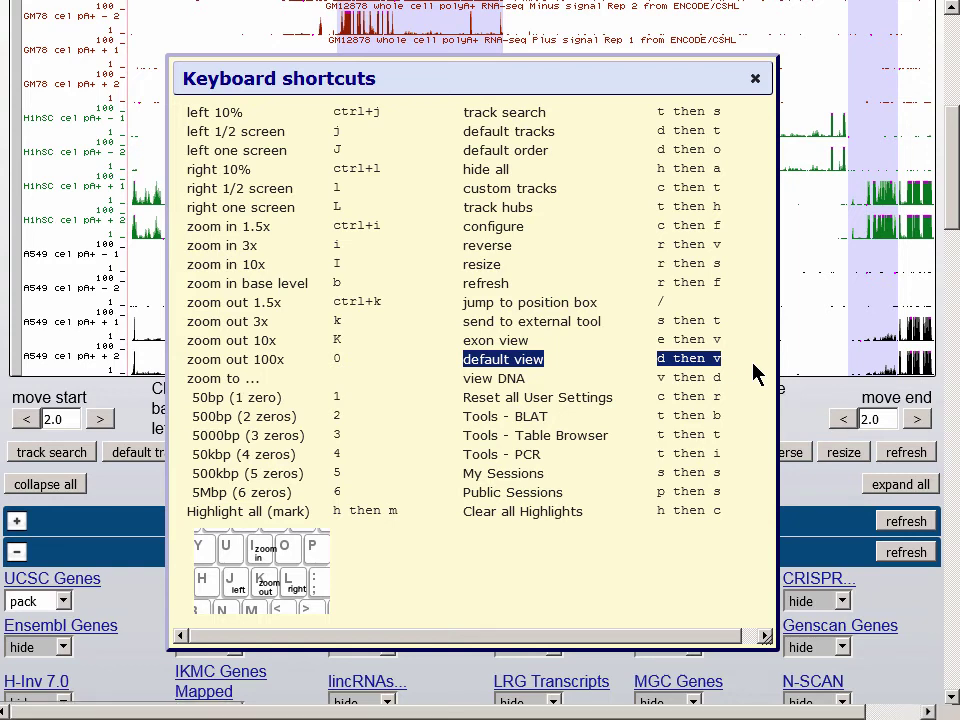
pyautogui.press('d')
pyautogui.press('v')
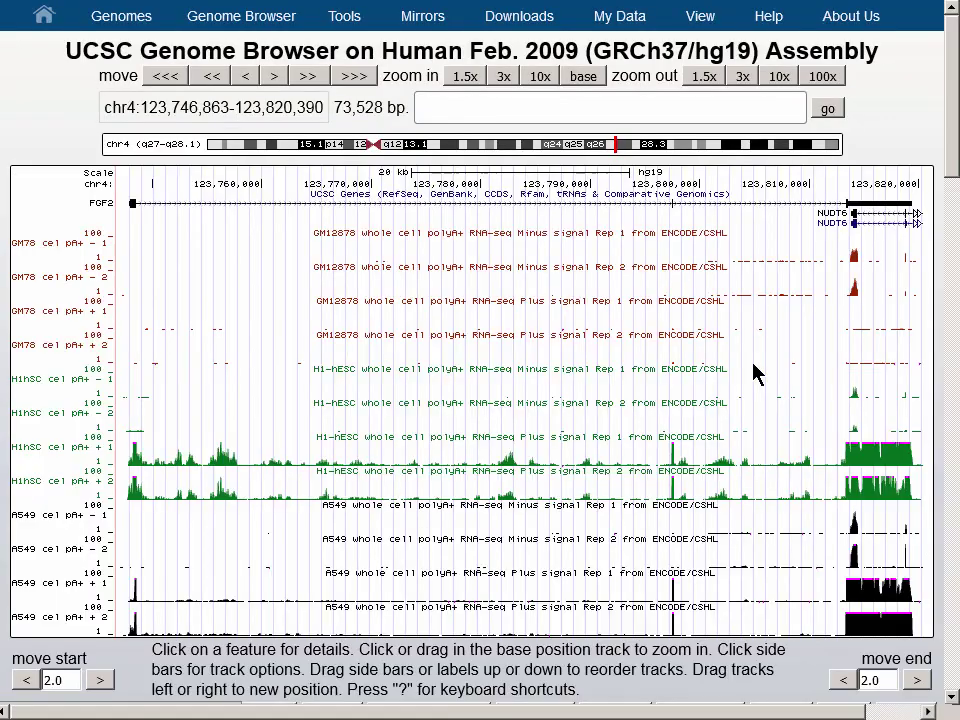